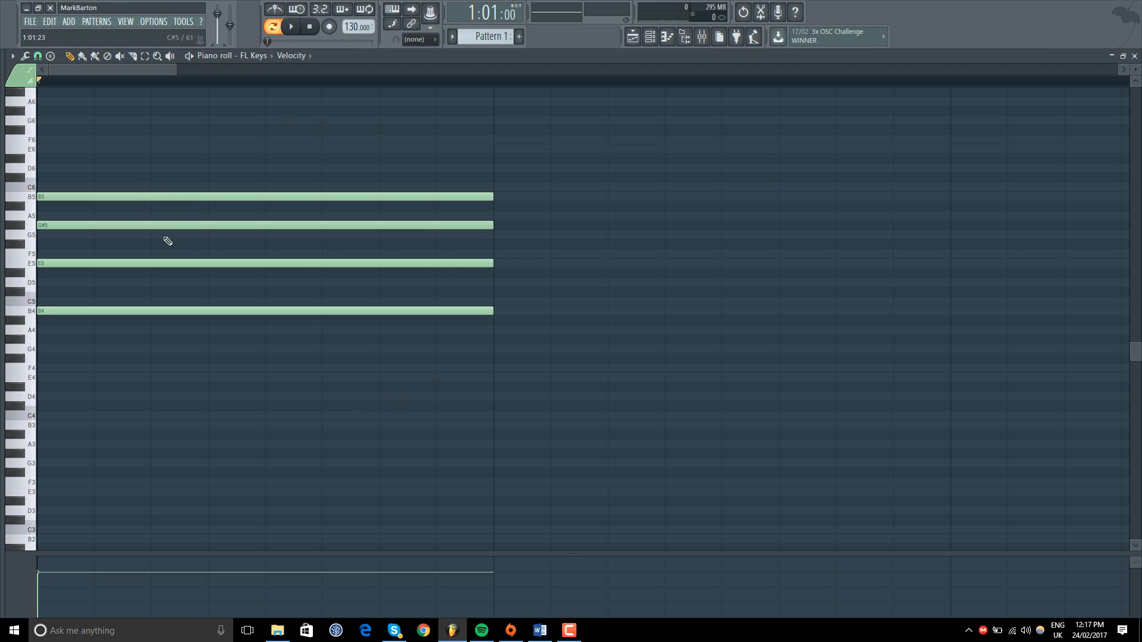
# Step: Play the four-note chord pattern in the piano roll and stop playback
pyautogui.click(292, 26)
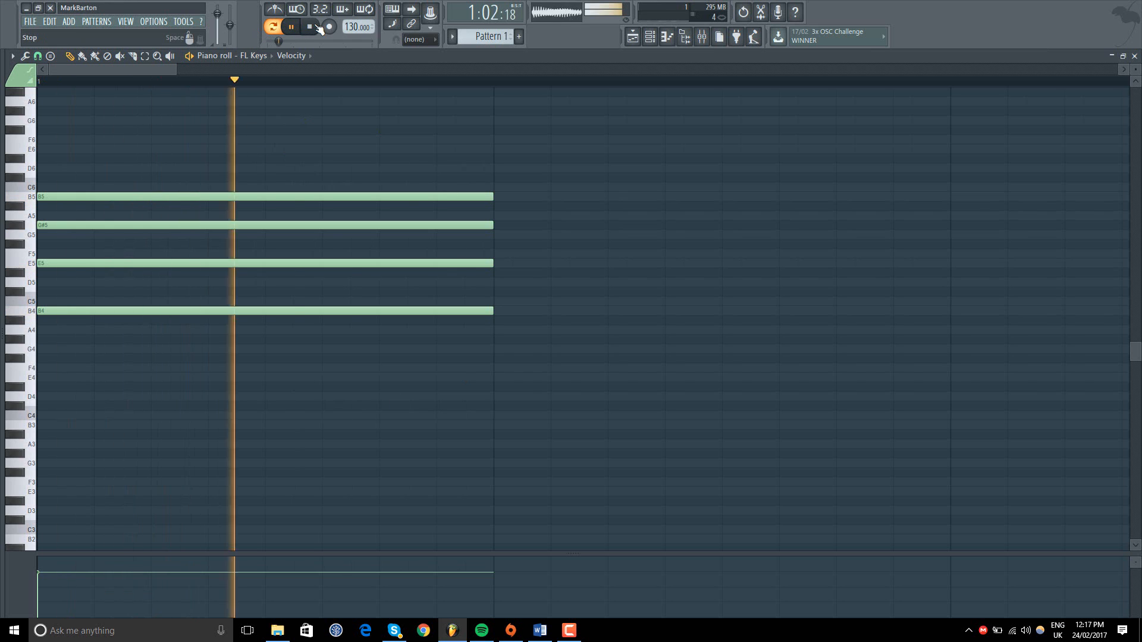
pyautogui.press('space')
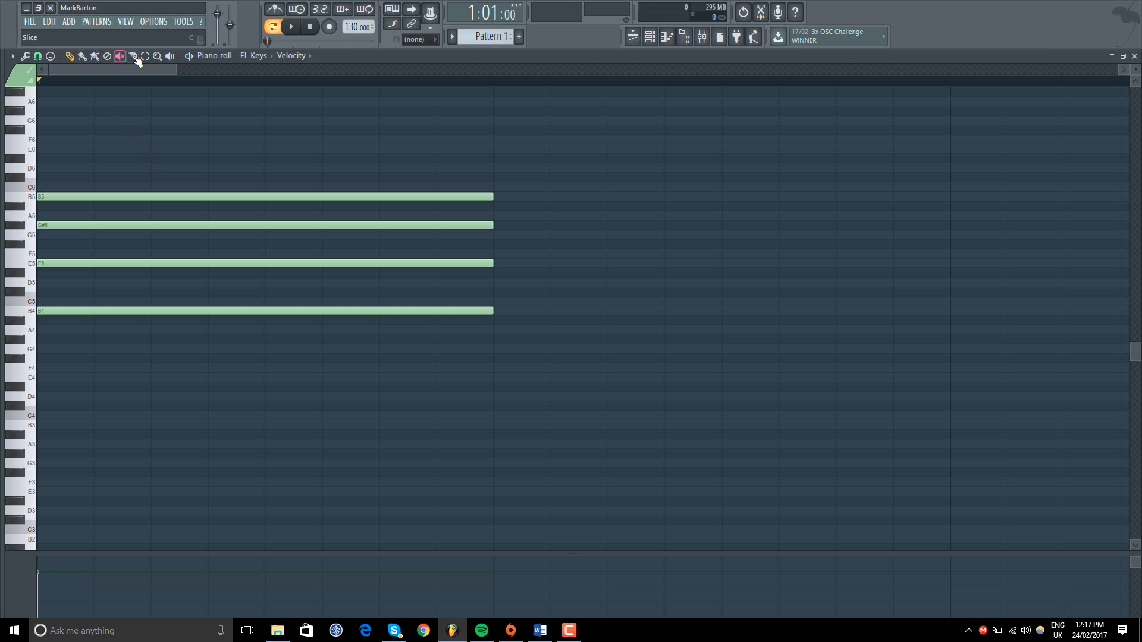
# Step: Draw one-bar notes on F6 and G#6 above the chord with the Draw tool and delete both
pyautogui.click(167, 57)
pyautogui.click(70, 56)
pyautogui.scroll(2, 107, 121)
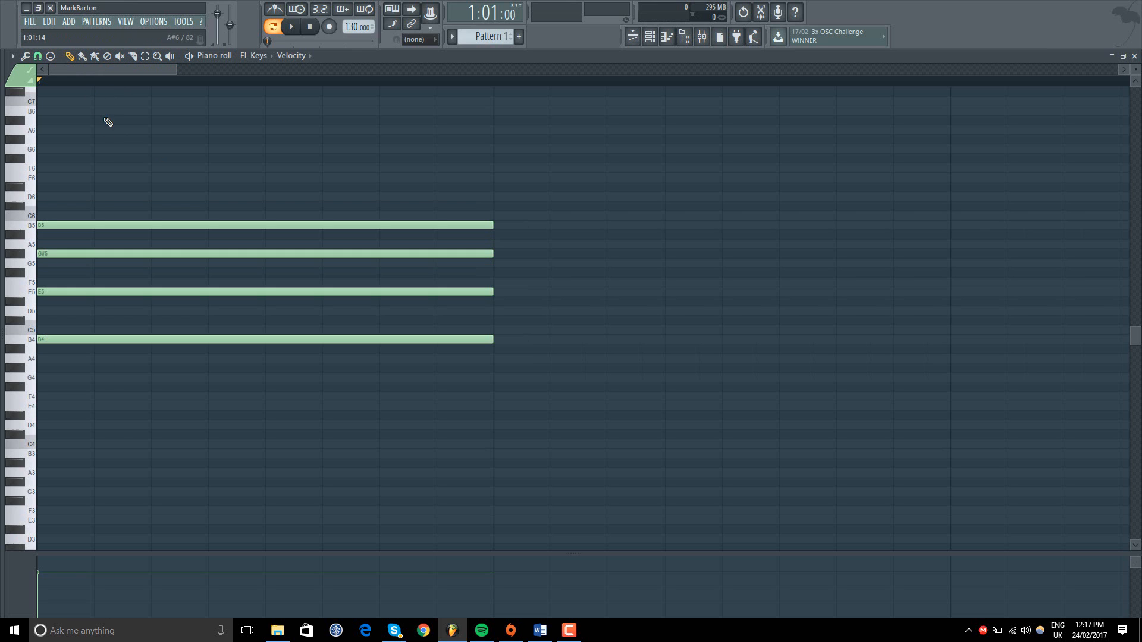
pyautogui.click(51, 168)
pyautogui.click(49, 139)
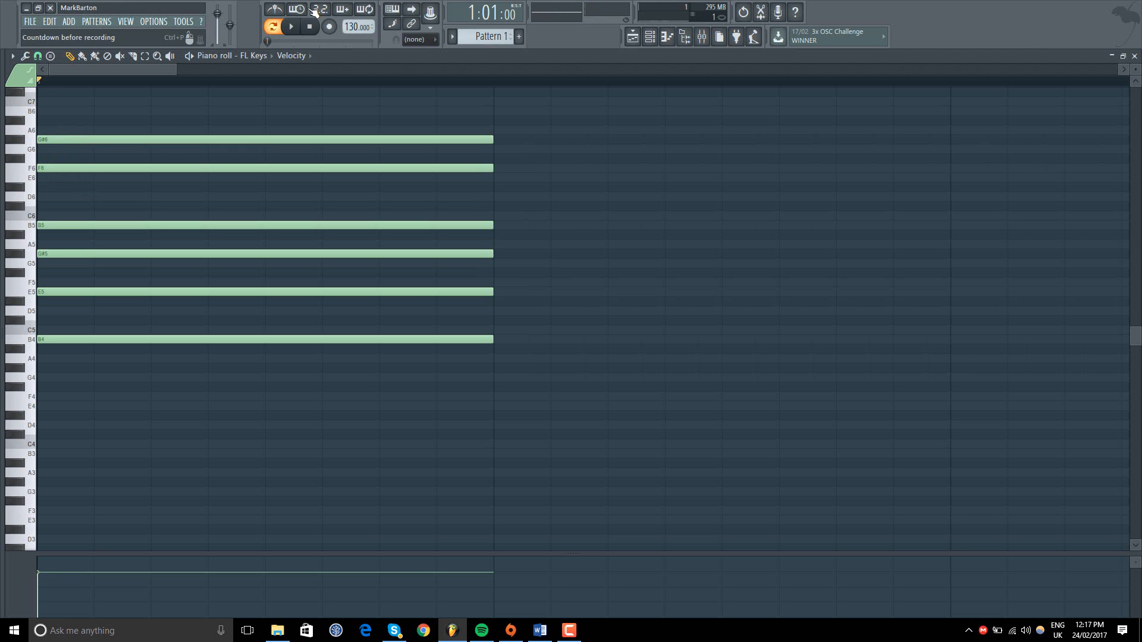
pyautogui.rightClick(195, 169)
pyautogui.rightClick(105, 140)
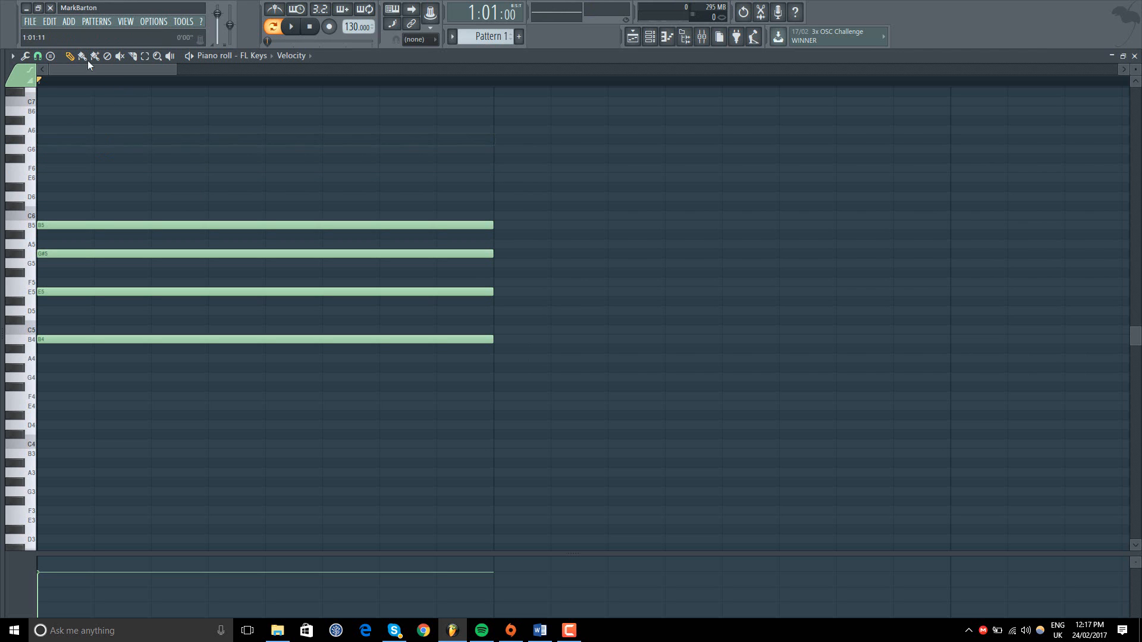
# Step: Paint one-bar notes on F#6 and G6 across the empty bars after the chord and delete them
pyautogui.moveTo(105, 69); pyautogui.dragTo(162, 67)
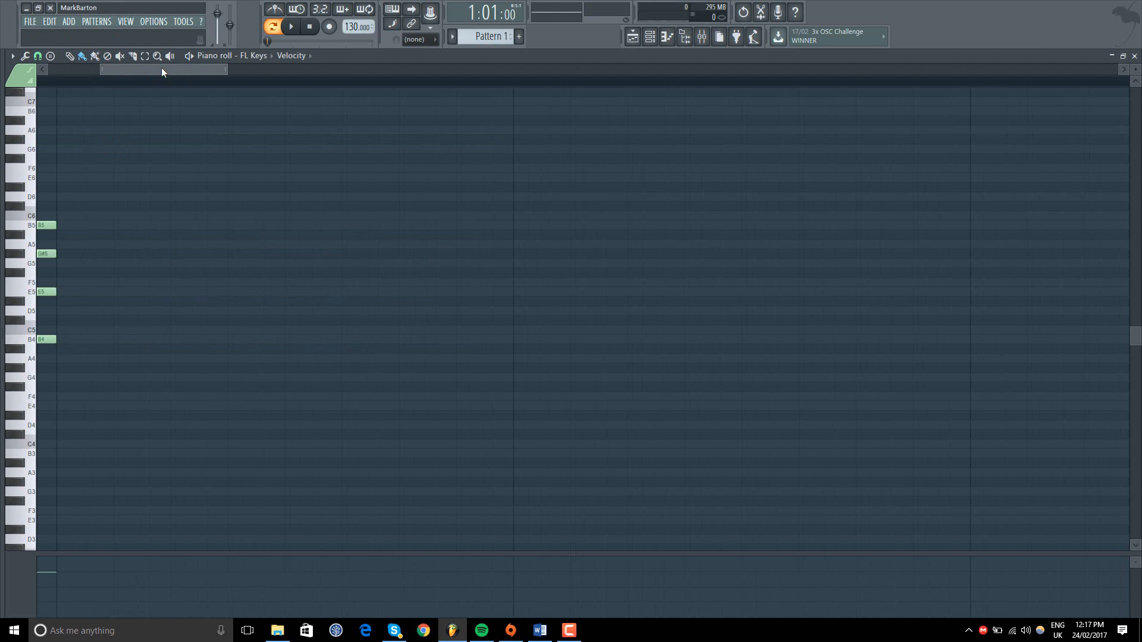
pyautogui.click(78, 169)
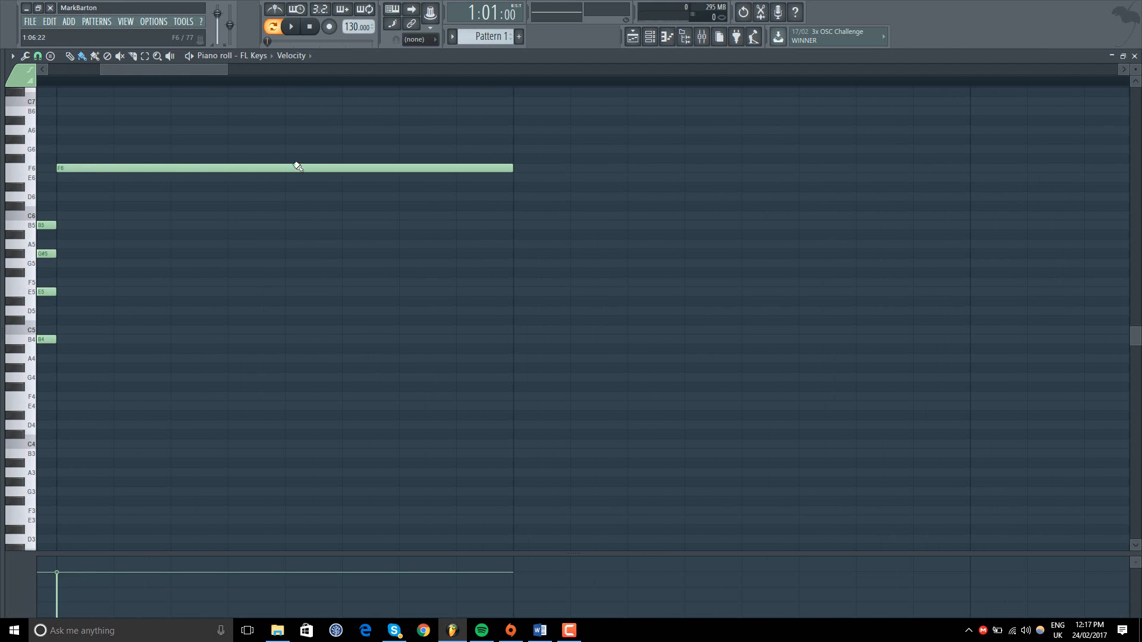
pyautogui.moveTo(298, 166); pyautogui.dragTo(461, 160)
pyautogui.click(622, 160)
pyautogui.moveTo(892, 158); pyautogui.dragTo(1033, 150)
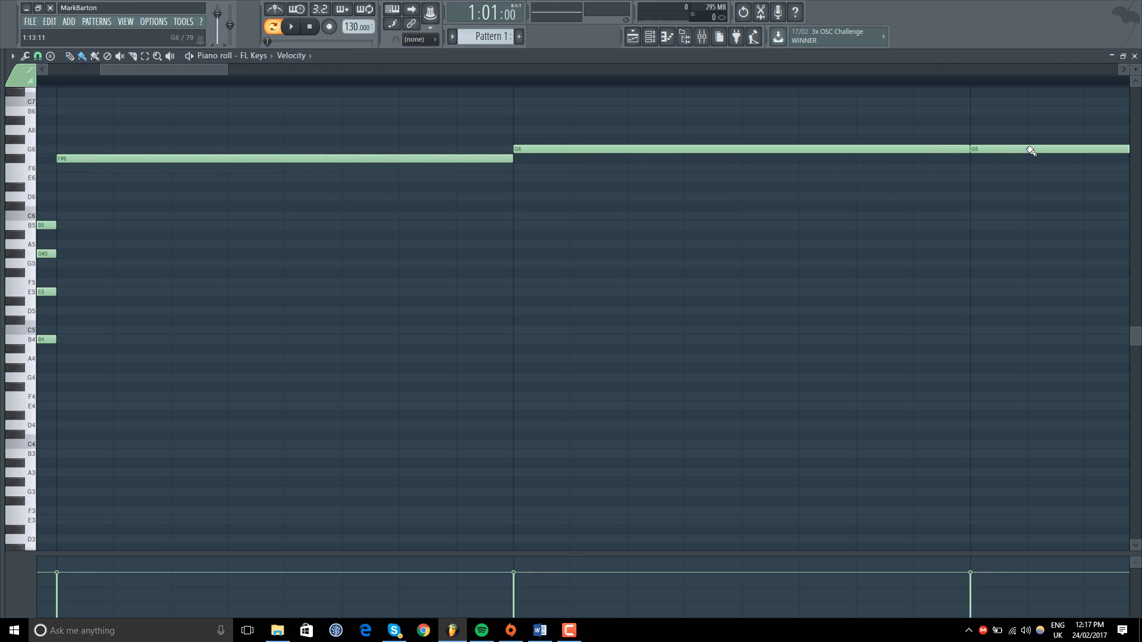
pyautogui.rightClick(991, 150)
pyautogui.rightClick(893, 151)
pyautogui.rightClick(485, 158)
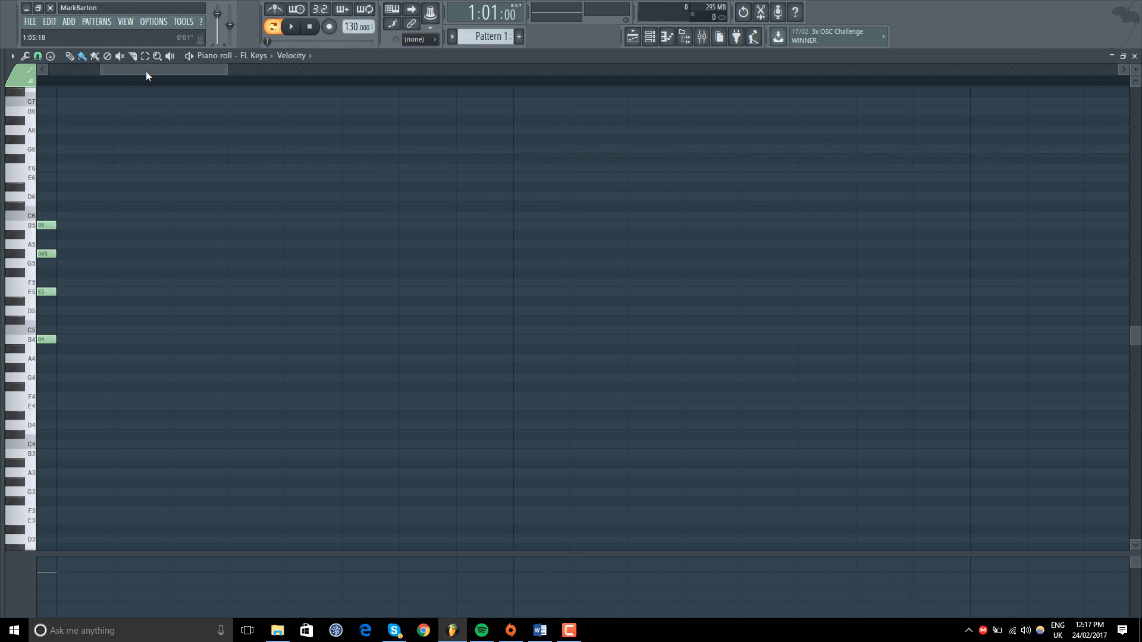
# Step: Paint a row of five one-beat notes along F6 after the chord and delete them all
pyautogui.scroll(1, 145, 70)
pyautogui.click(81, 168)
pyautogui.moveTo(374, 205)
pyautogui.mouseDown()
pyautogui.moveTo(179, 191)
pyautogui.moveTo(227, 169)
pyautogui.moveTo(563, 172)
pyautogui.moveTo(529, 164)
pyautogui.mouseUp()
pyautogui.click(528, 169)
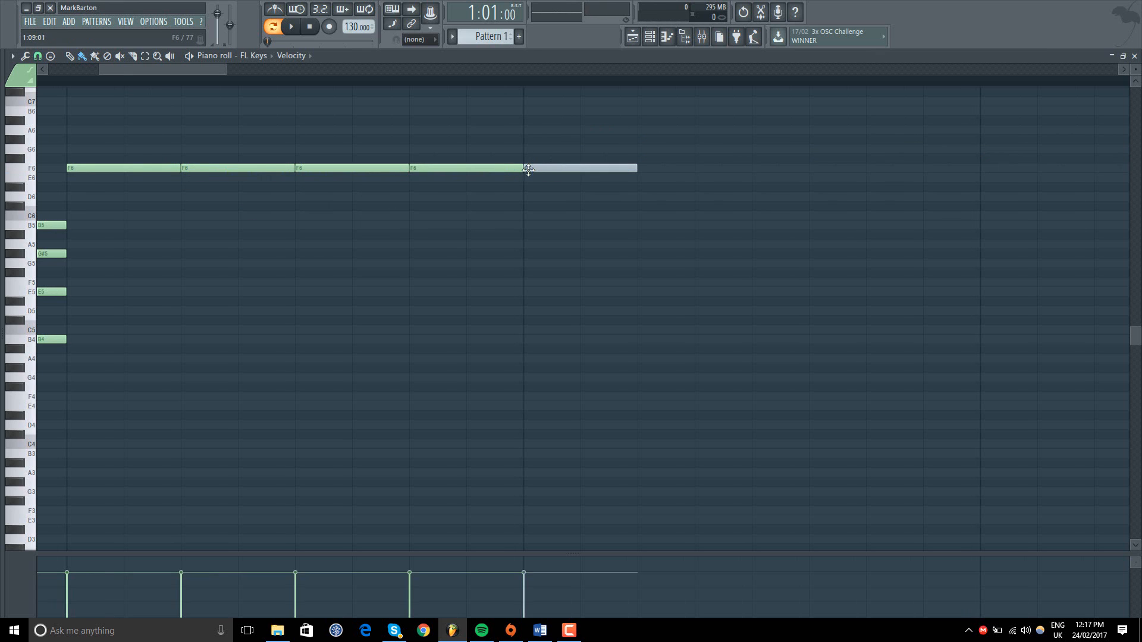
pyautogui.rightClick(538, 170)
pyautogui.rightClick(492, 171)
pyautogui.rightClick(357, 171)
pyautogui.rightClick(238, 170)
pyautogui.rightClick(153, 171)
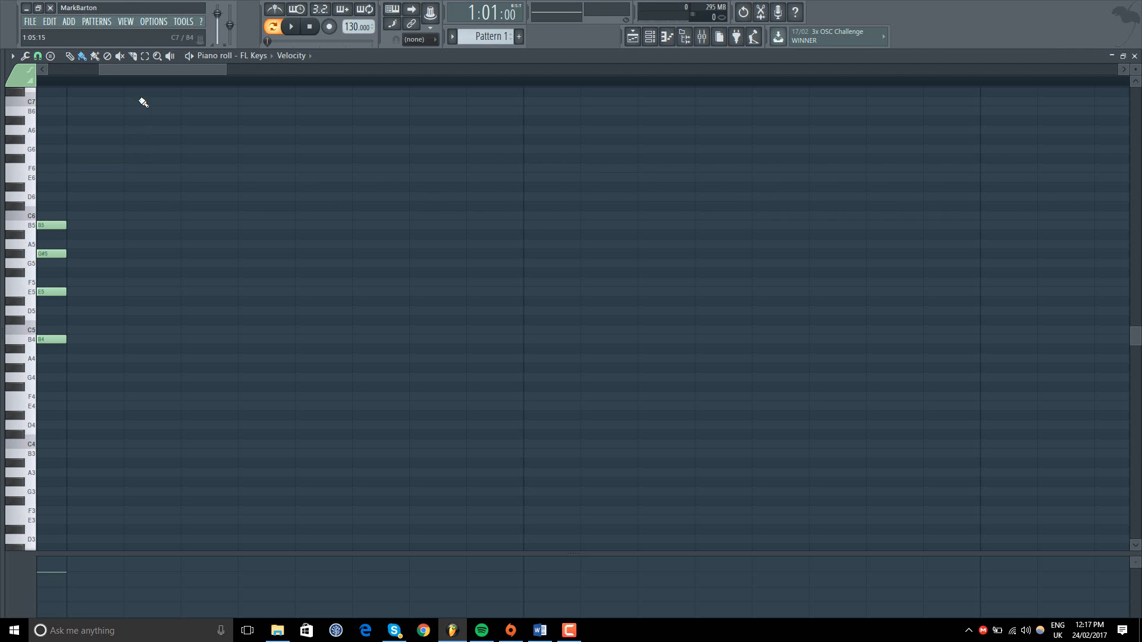
# Step: Try painting on the F6 row after the chord with the drum sequencer paint tool
pyautogui.click(96, 57)
pyautogui.moveTo(109, 72); pyautogui.dragTo(85, 74)
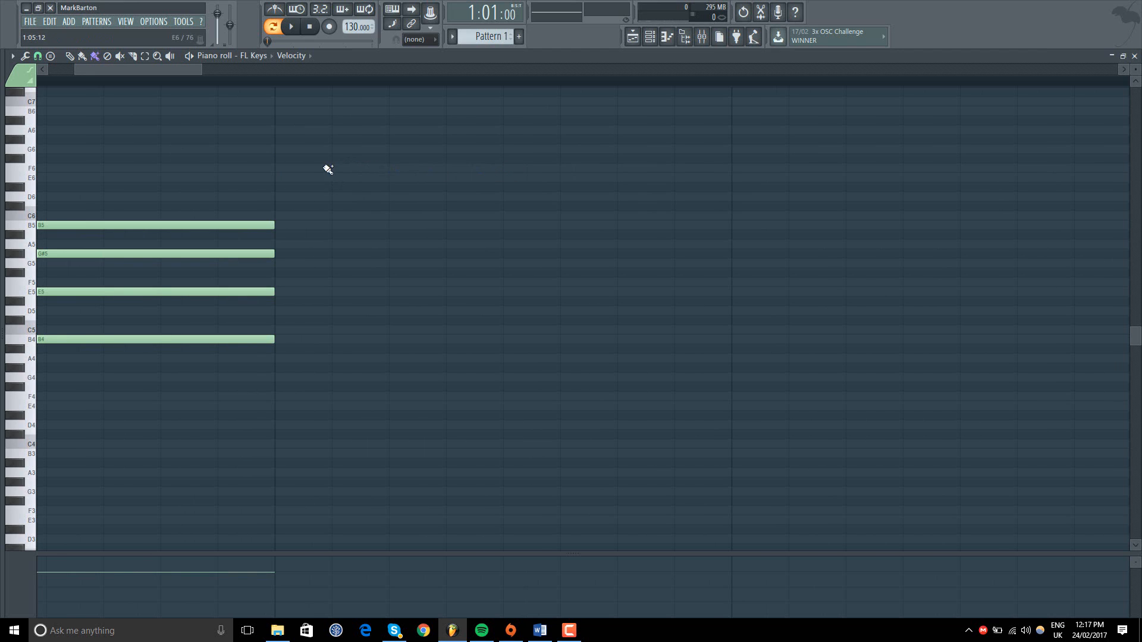
pyautogui.moveTo(288, 171)
pyautogui.mouseDown()
pyautogui.moveTo(699, 172)
pyautogui.moveTo(821, 199)
pyautogui.moveTo(905, 252)
pyautogui.moveTo(931, 176)
pyautogui.moveTo(275, 173)
pyautogui.mouseUp()
pyautogui.moveTo(135, 72); pyautogui.dragTo(104, 72)
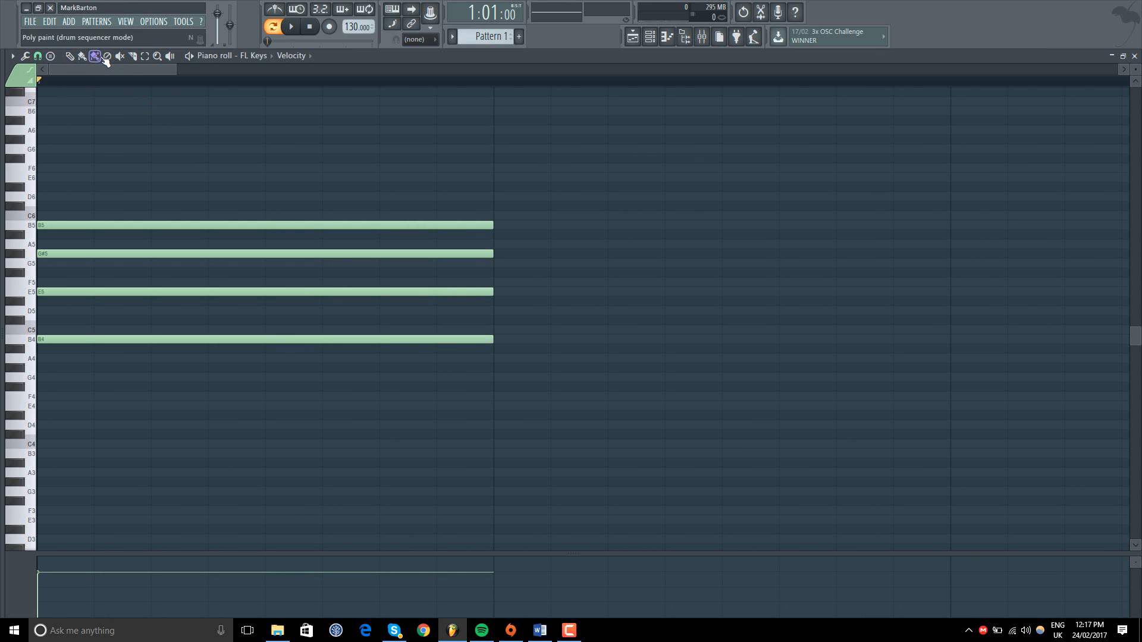
# Step: Delete the B5, G#5, E5 and B4 chord notes and undo the deletions
pyautogui.rightClick(107, 230)
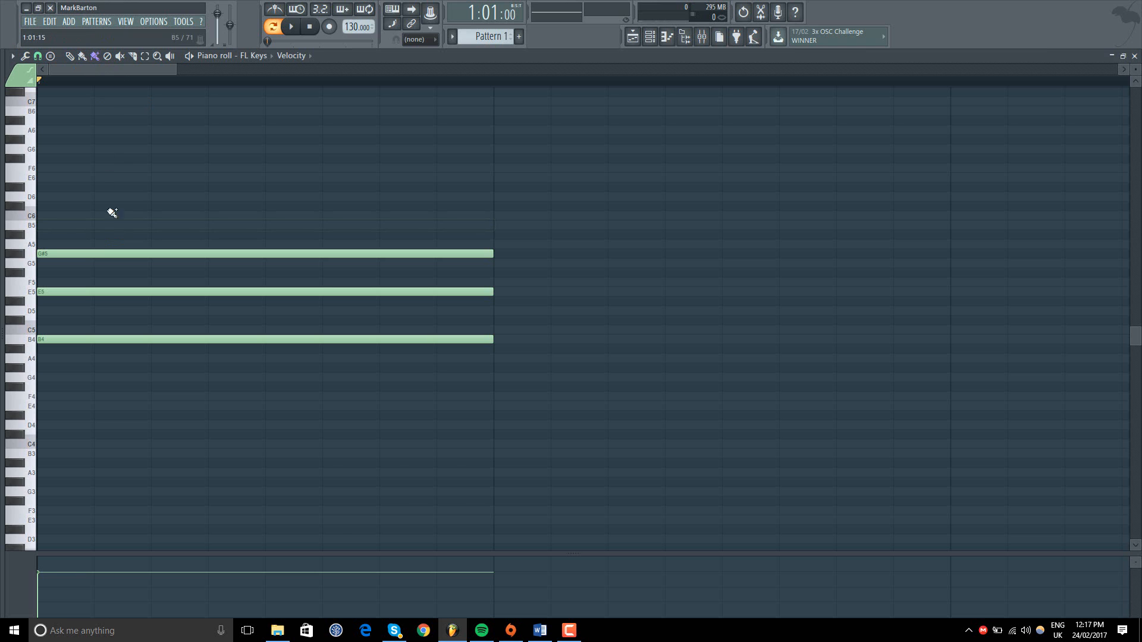
pyautogui.rightClick(135, 253)
pyautogui.rightClick(130, 292)
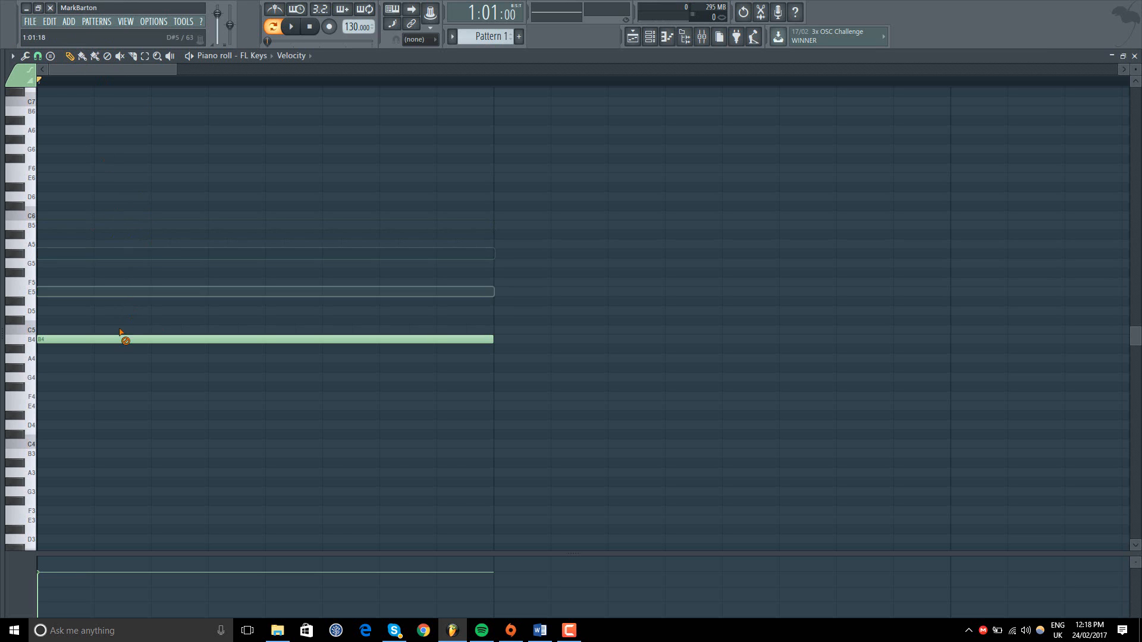
pyautogui.rightClick(123, 338)
pyautogui.click(49, 22)
pyautogui.click(57, 35)
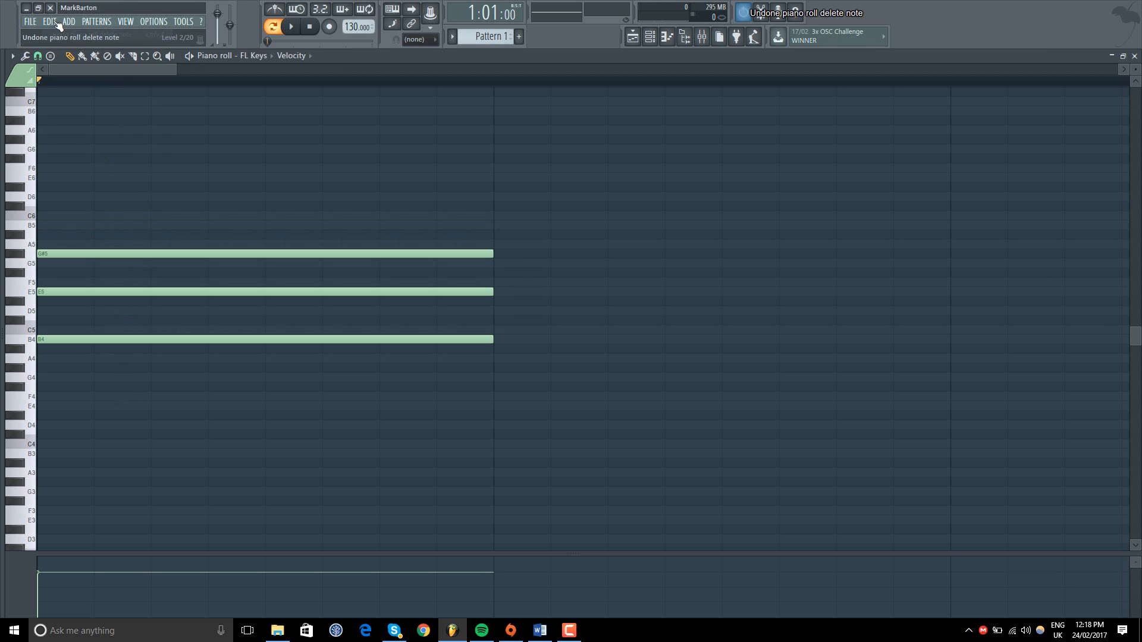
pyautogui.click(50, 21)
pyautogui.click(65, 34)
# Step: Mute the B5 and G#5 notes with the Mute tool and listen to the pattern
pyautogui.click(120, 57)
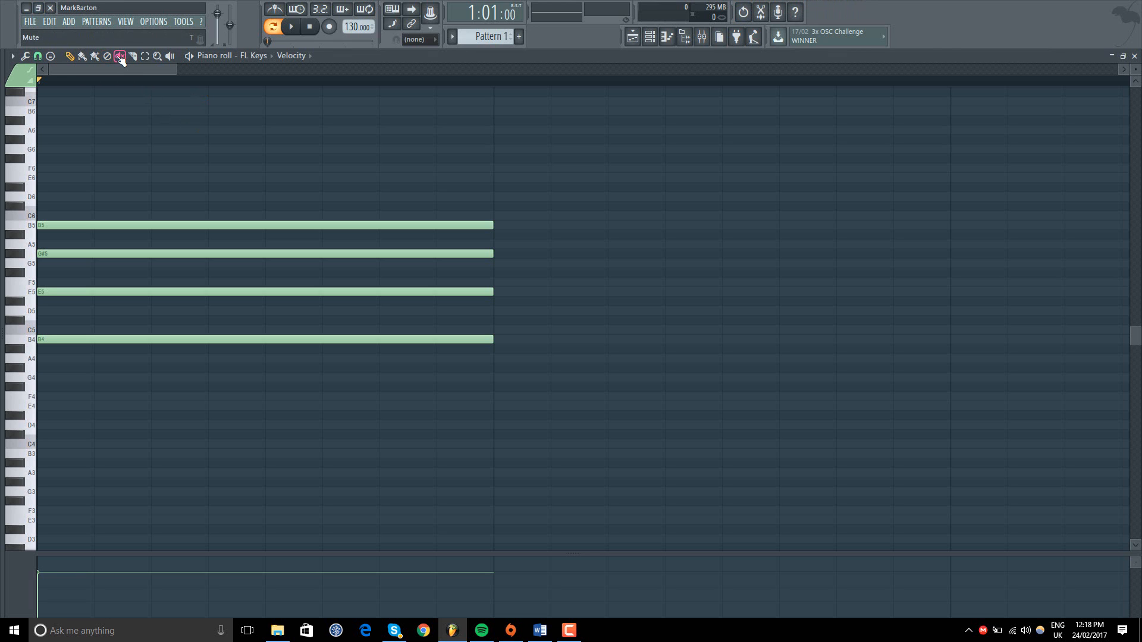
pyautogui.click(135, 226)
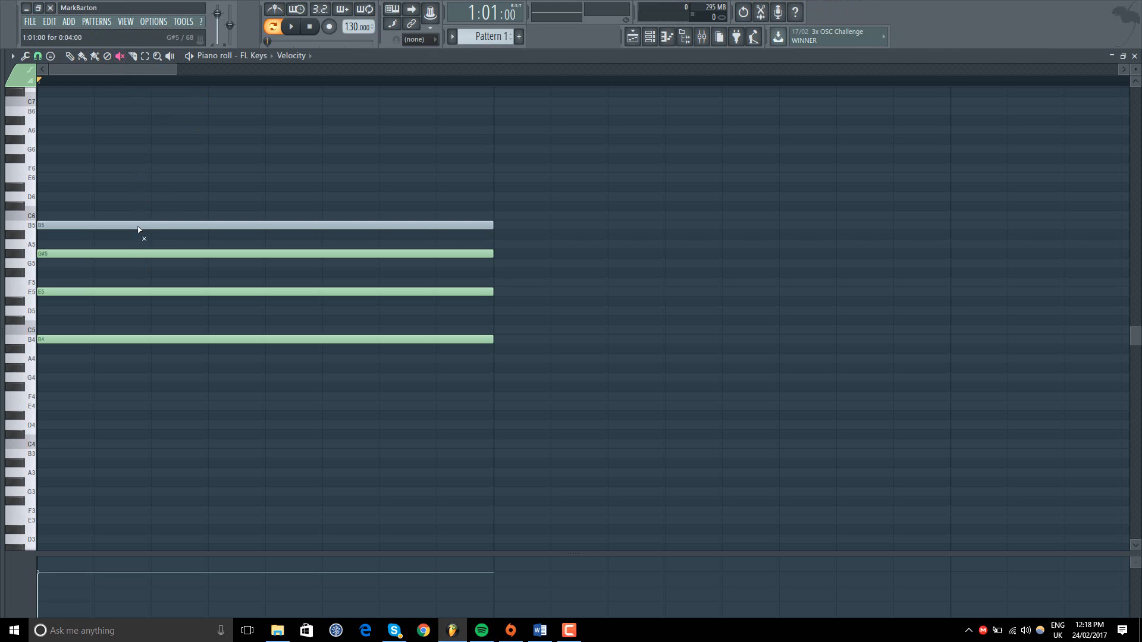
pyautogui.press('space')
pyautogui.click(212, 254)
pyautogui.click(310, 26)
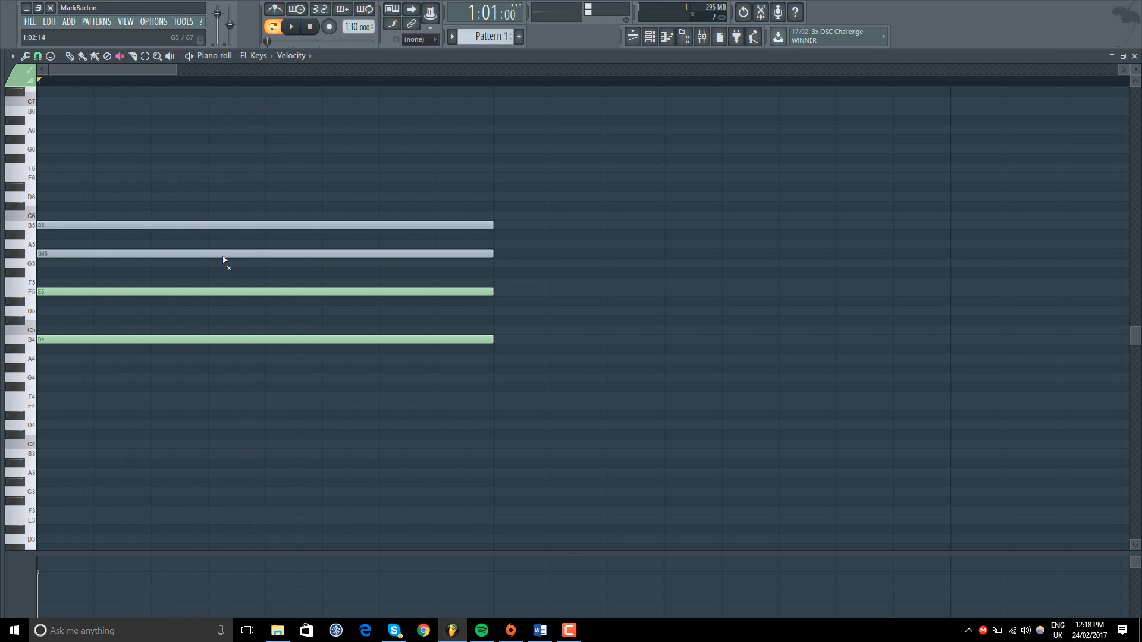
# Step: Unmute the G#5 and B5 notes and play the full chord
pyautogui.click(229, 254)
pyautogui.click(239, 226)
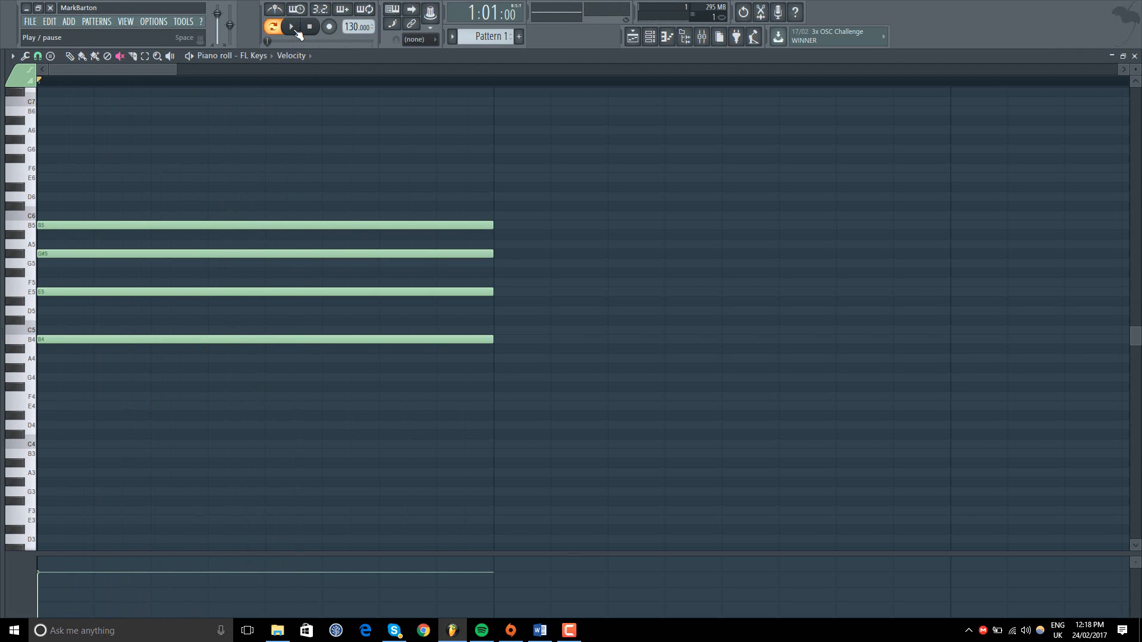
pyautogui.click(292, 29)
pyautogui.click(309, 29)
# Step: Slice all four chord notes with a vertical cut at half a beat, another at one and a half beats, and a diagonal cut
pyautogui.click(134, 58)
pyautogui.moveTo(102, 160); pyautogui.dragTo(103, 367)
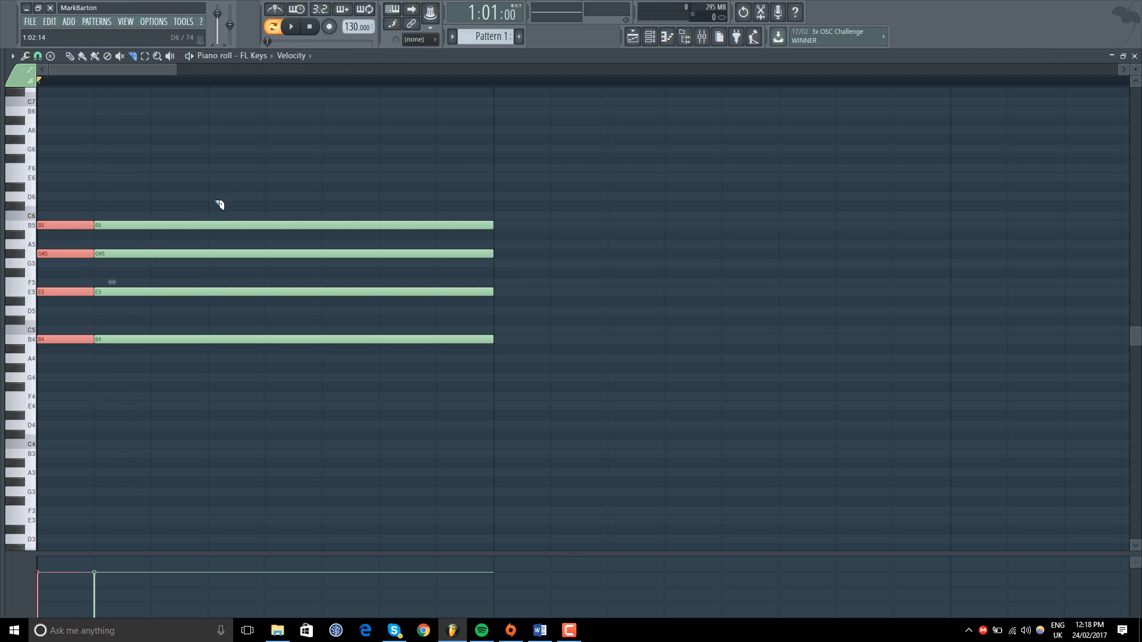
pyautogui.moveTo(211, 182); pyautogui.dragTo(220, 396)
pyautogui.moveTo(207, 160); pyautogui.dragTo(403, 447)
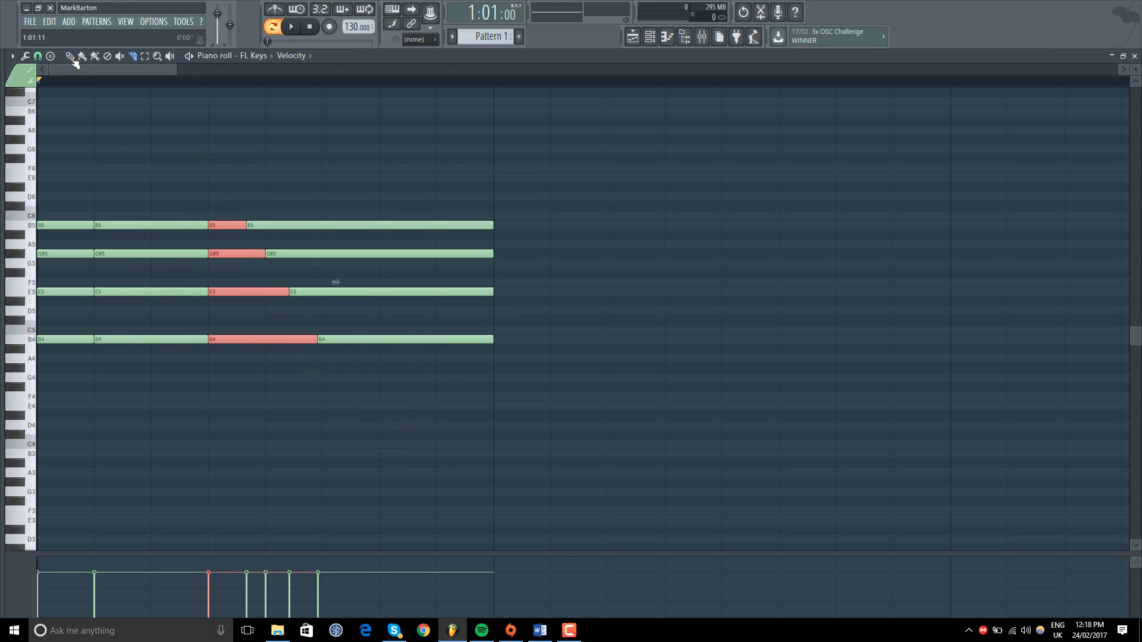
# Step: Undo the three slices made across the chord notes
pyautogui.click(50, 21)
pyautogui.click(65, 34)
pyautogui.click(49, 22)
pyautogui.click(60, 37)
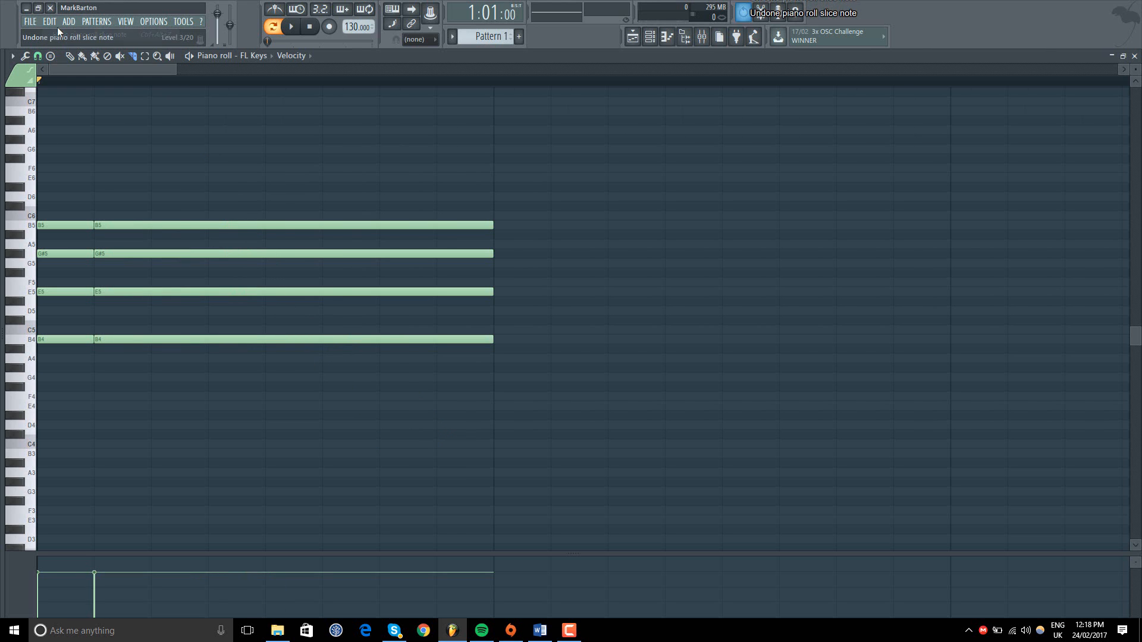
pyautogui.click(55, 22)
pyautogui.click(57, 34)
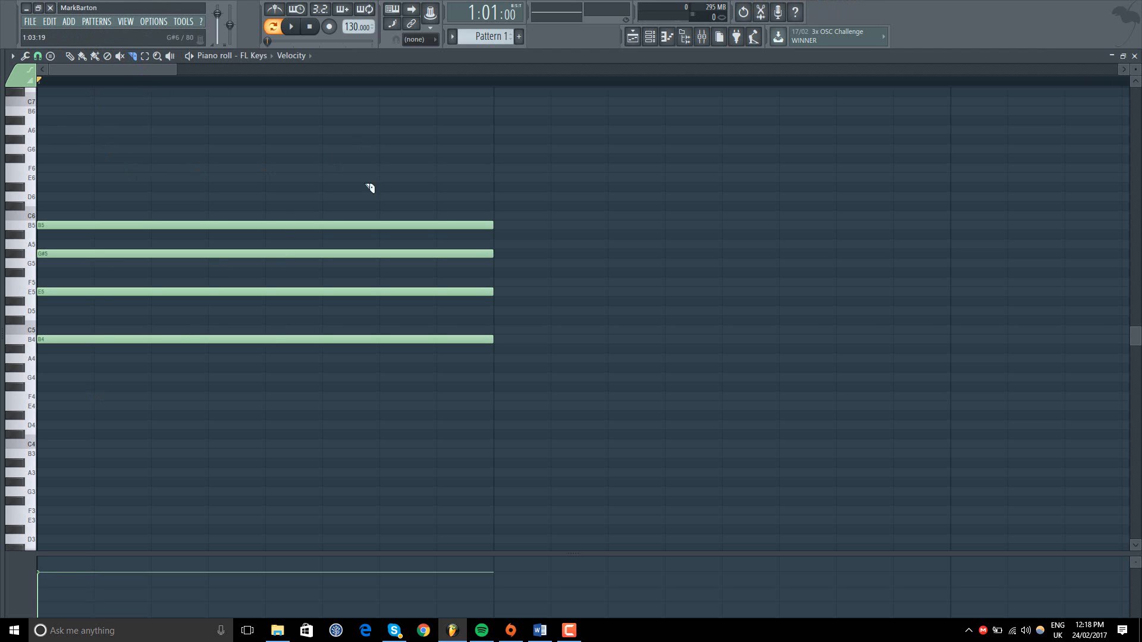
# Step: Select all four chord notes, move them up one semitone and shorten them to about 2.5 beats
pyautogui.click(146, 58)
pyautogui.moveTo(611, 141); pyautogui.dragTo(380, 351)
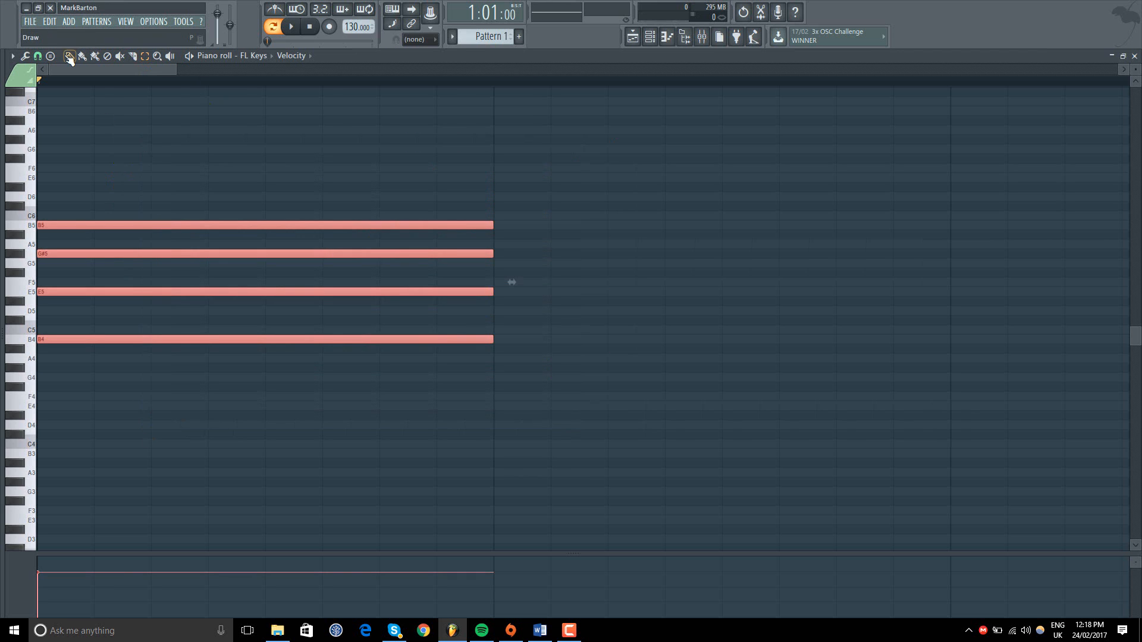
pyautogui.moveTo(64, 223)
pyautogui.mouseDown()
pyautogui.moveTo(53, 155)
pyautogui.moveTo(52, 268)
pyautogui.moveTo(145, 235)
pyautogui.moveTo(64, 214)
pyautogui.mouseUp()
pyautogui.moveTo(492, 216); pyautogui.dragTo(316, 229)
# Step: Cut the four selected notes and paste them back into the piano roll
pyautogui.click(51, 23)
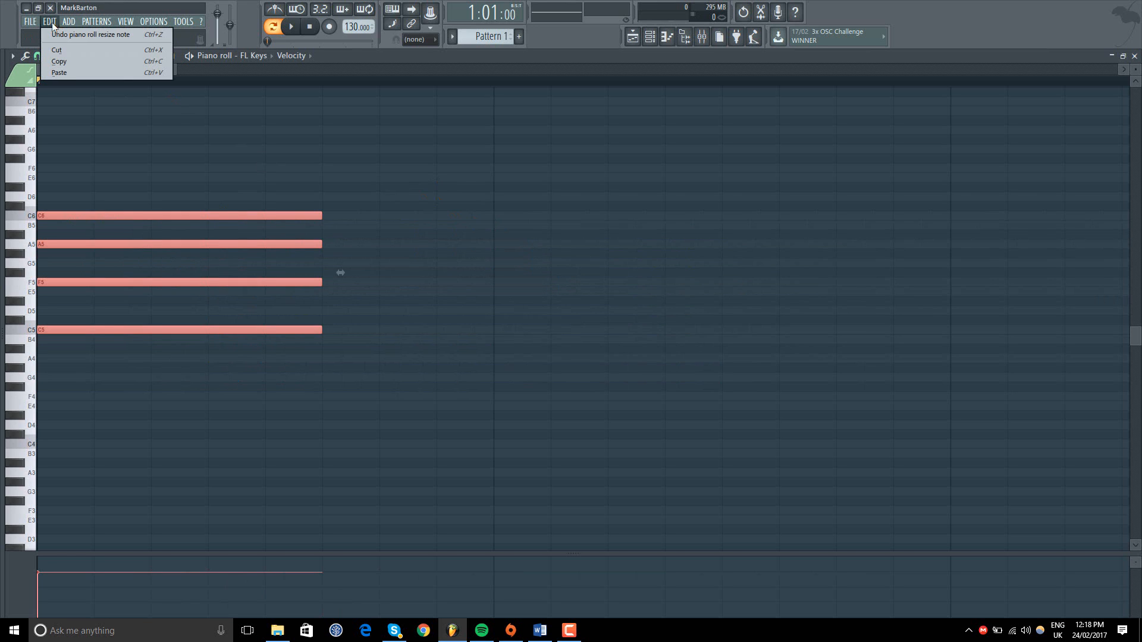
pyautogui.click(56, 50)
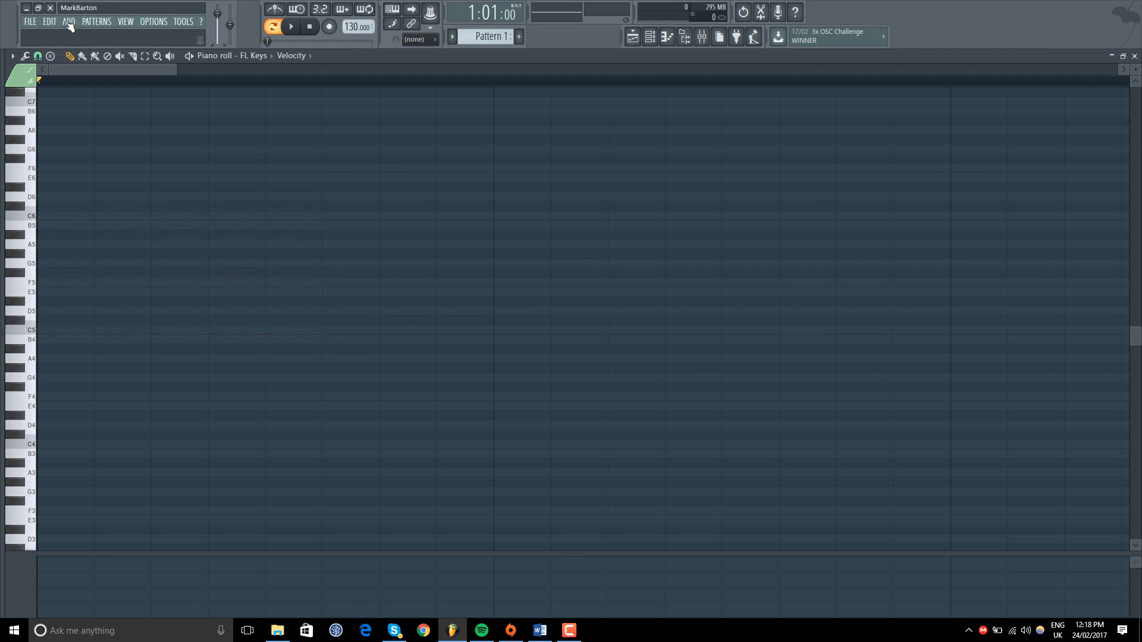
pyautogui.click(49, 22)
pyautogui.click(78, 70)
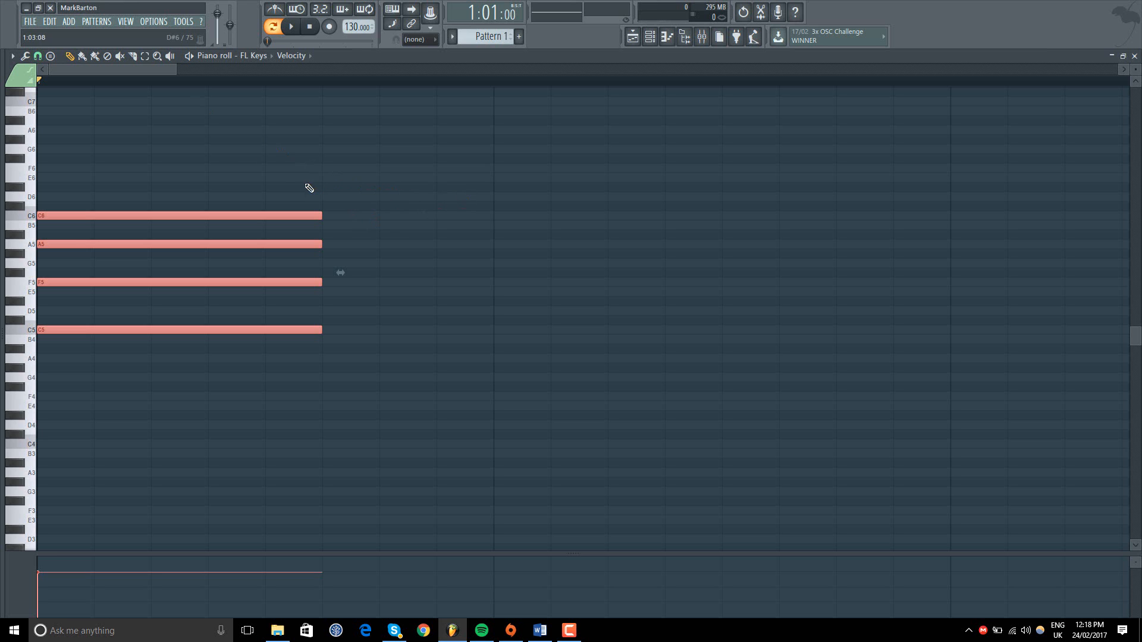
# Step: Set the piano roll's grid snap to Cell and delete all four chord notes
pyautogui.click(38, 56)
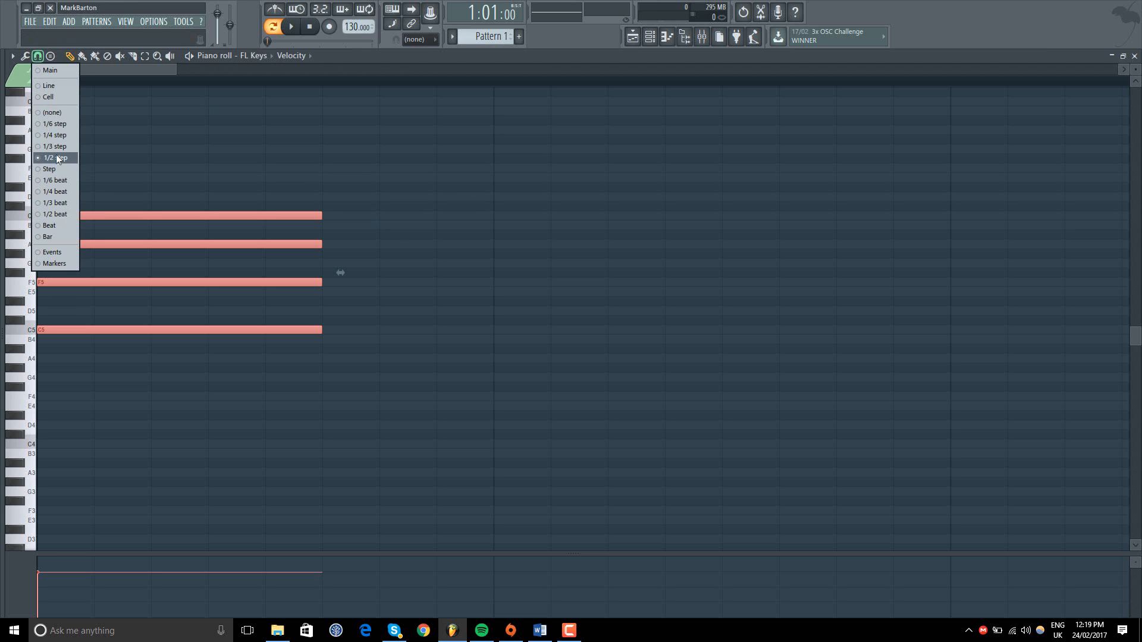
pyautogui.click(62, 98)
pyautogui.rightClick(287, 215)
pyautogui.rightClick(287, 245)
pyautogui.rightClick(288, 283)
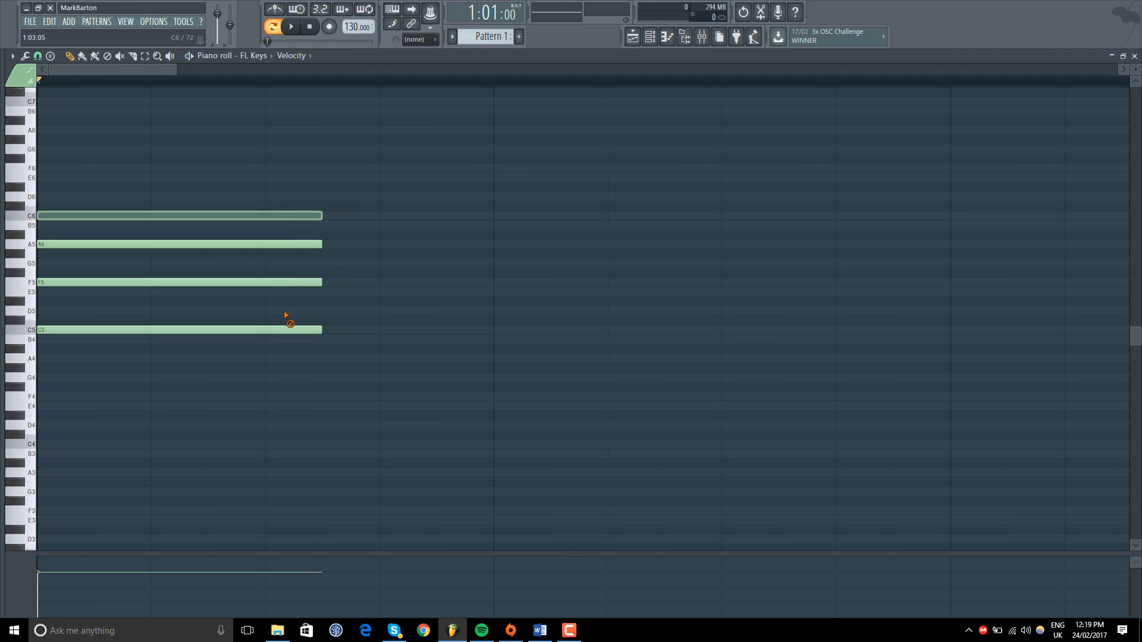
pyautogui.rightClick(287, 330)
# Step: Draw a C6 note at the start of bar 1 and lengthen it to one full bar
pyautogui.click(58, 218)
pyautogui.moveTo(317, 216); pyautogui.dragTo(513, 215)
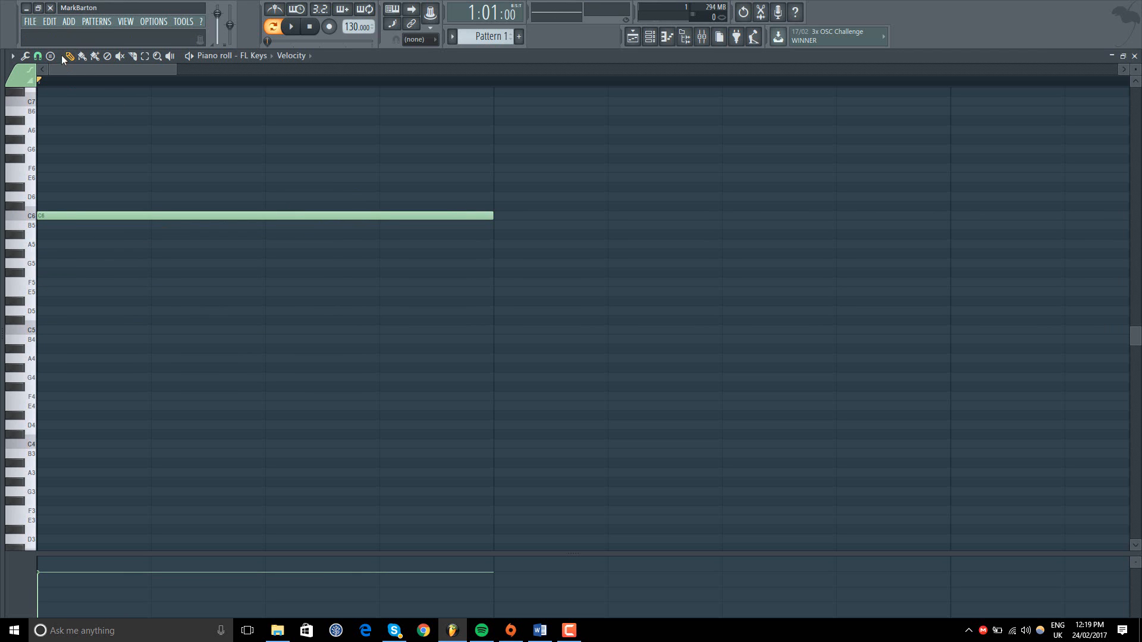
# Step: Change the grid snap to Line and on to 1/3 step, and extend the C6 note slightly past the end of bar 1
pyautogui.click(38, 55)
pyautogui.click(57, 87)
pyautogui.click(38, 55)
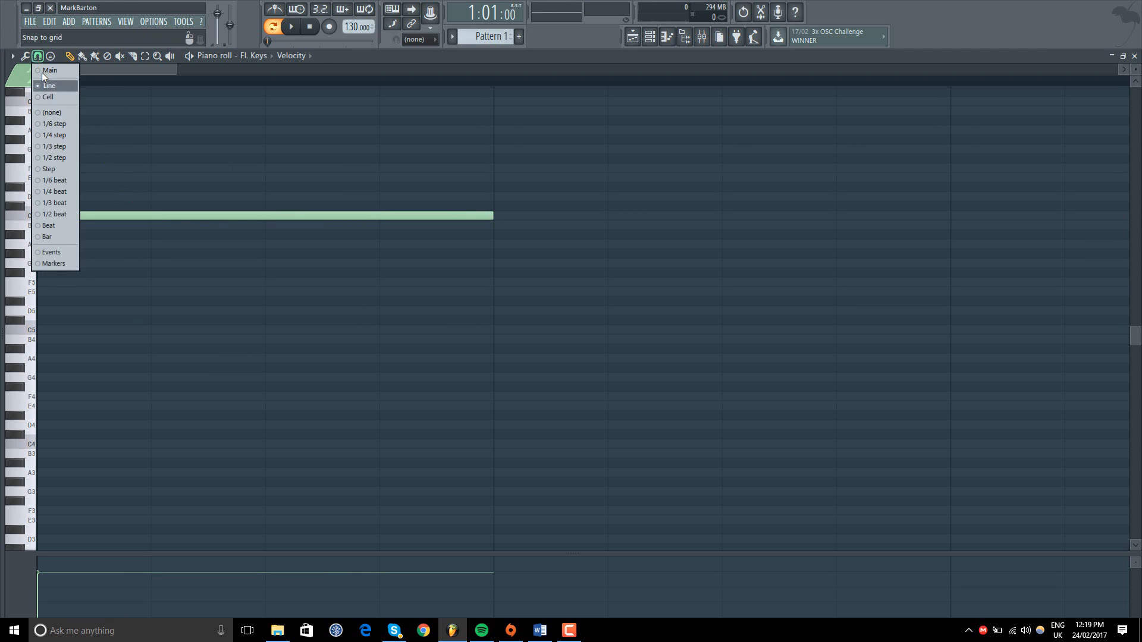
pyautogui.click(57, 144)
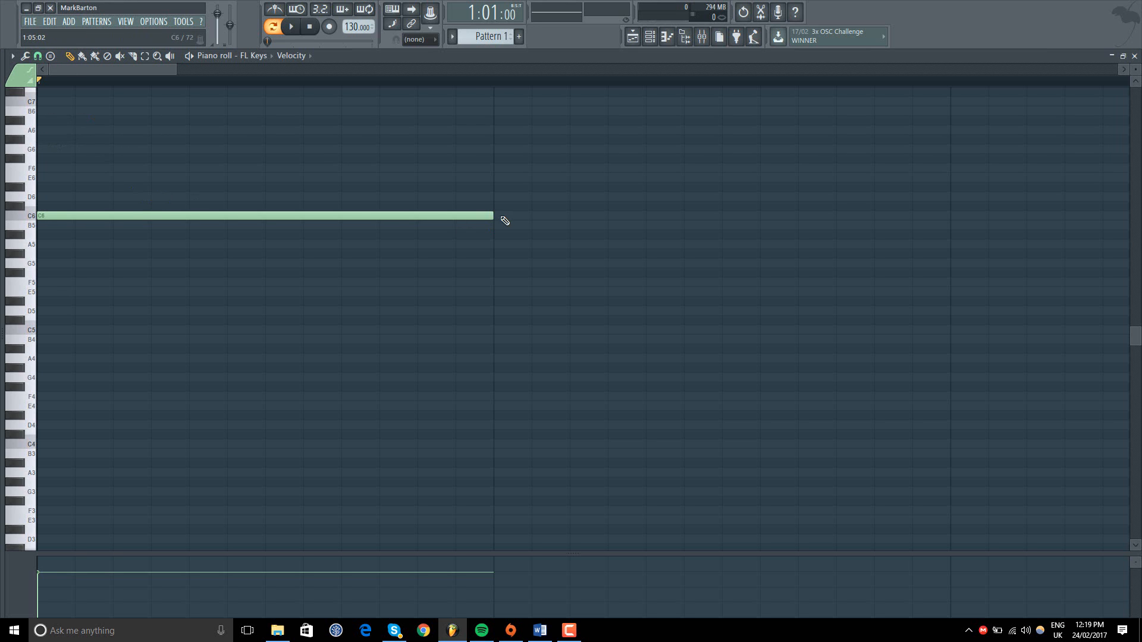
pyautogui.moveTo(503, 217)
pyautogui.mouseDown()
pyautogui.moveTo(113, 217)
pyautogui.moveTo(153, 230)
pyautogui.moveTo(494, 235)
pyautogui.mouseUp()
# Step: Switch the grid snap to 1/4 step and back to Cell, and shorten the C6 note to the end of bar 1
pyautogui.click(48, 58)
pyautogui.click(56, 133)
pyautogui.click(39, 58)
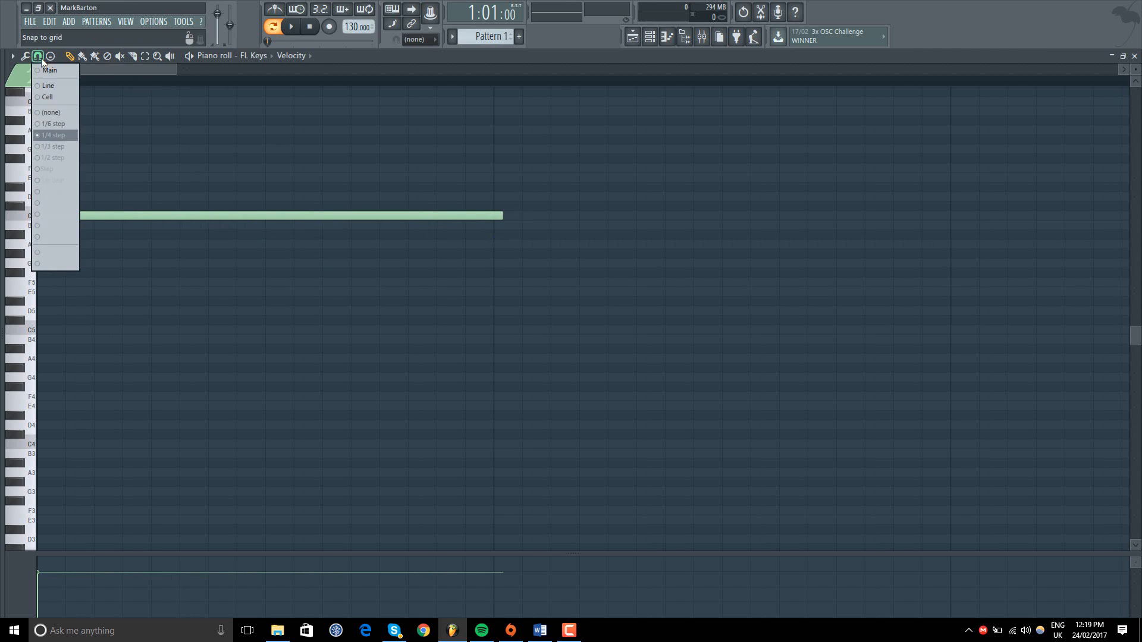
pyautogui.click(52, 99)
pyautogui.moveTo(502, 218); pyautogui.dragTo(489, 221)
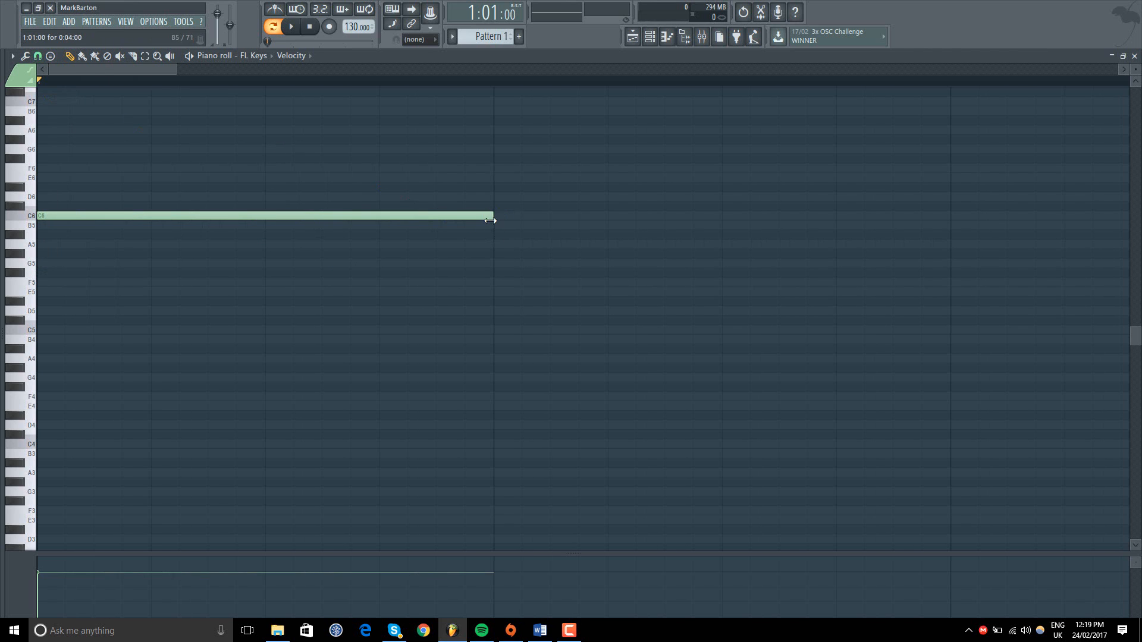
# Step: Quick-chop the one-bar C6 note into equal short notes, and undo the chop
pyautogui.click(38, 56)
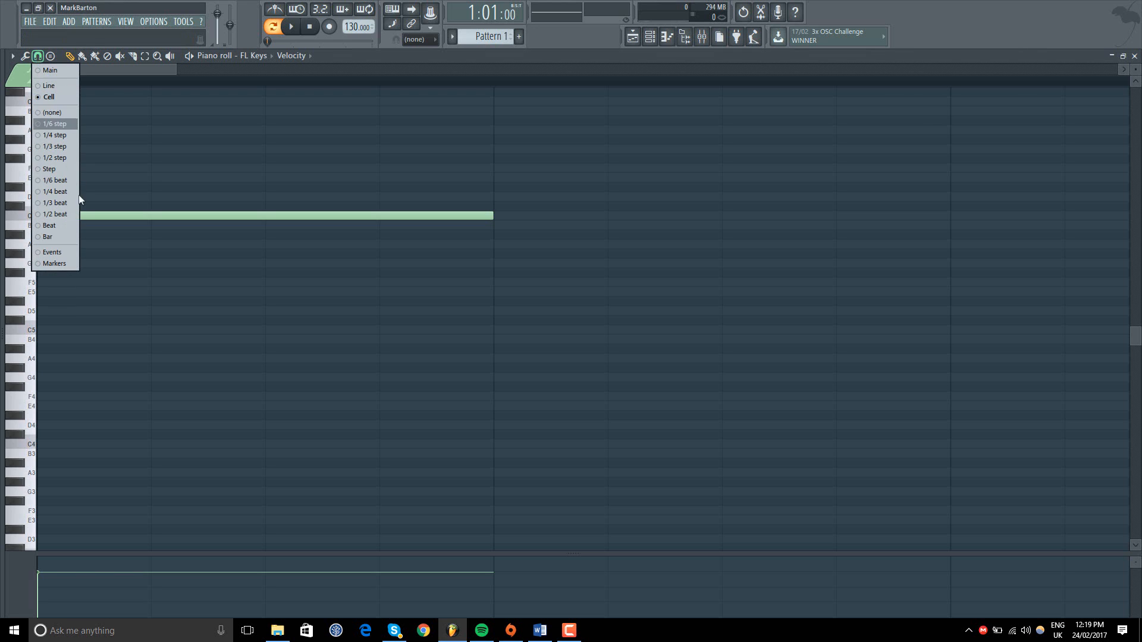
pyautogui.click(25, 58)
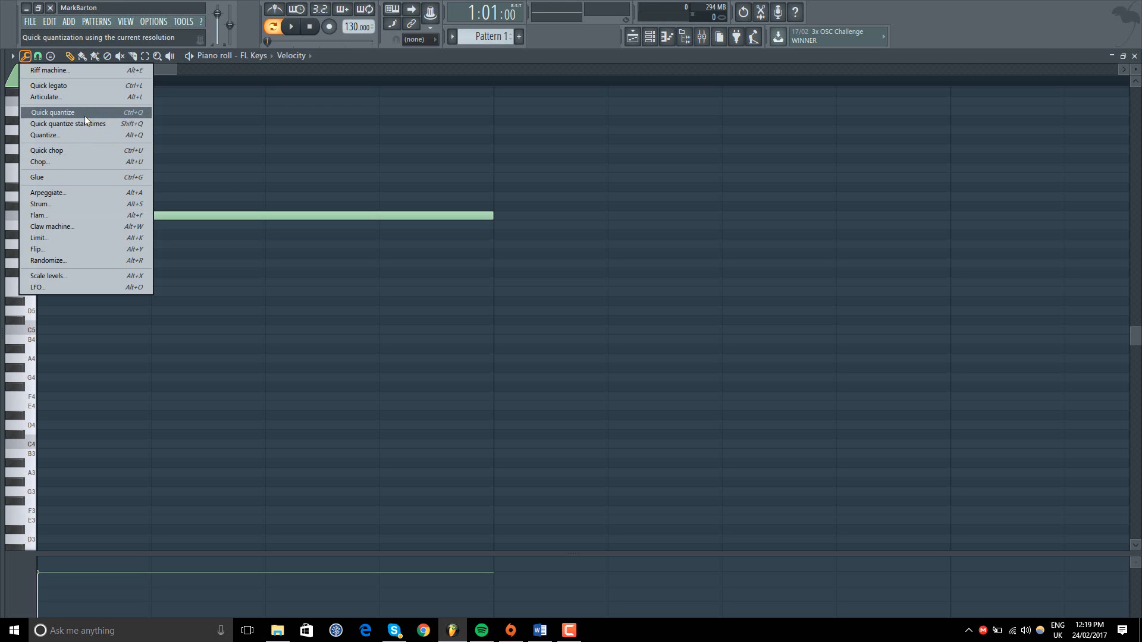
pyautogui.click(74, 150)
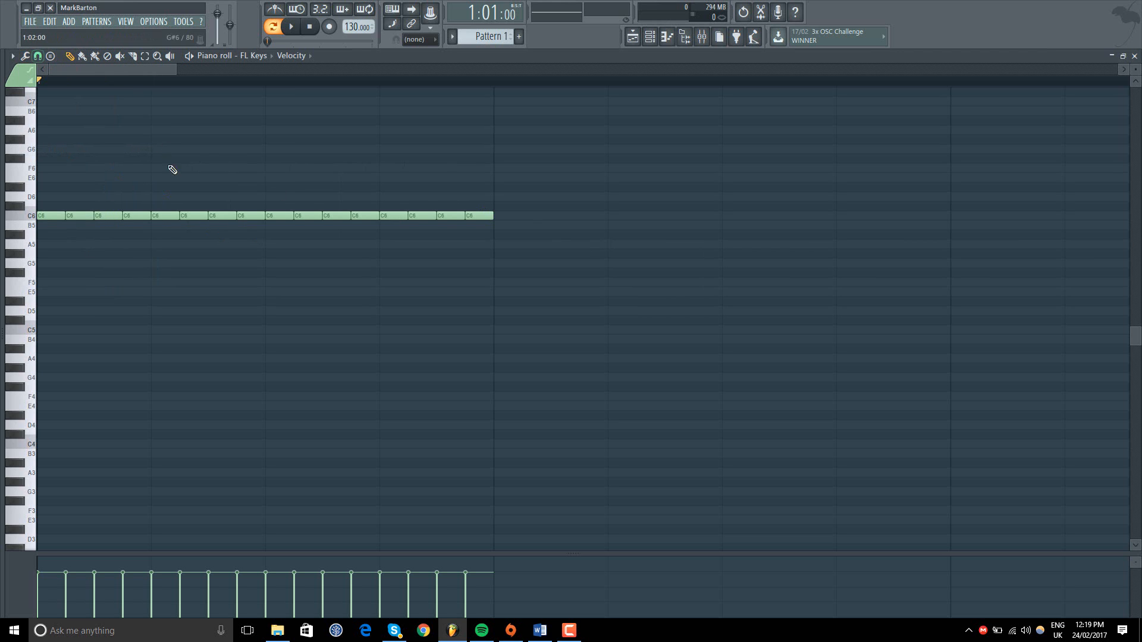
pyautogui.click(49, 21)
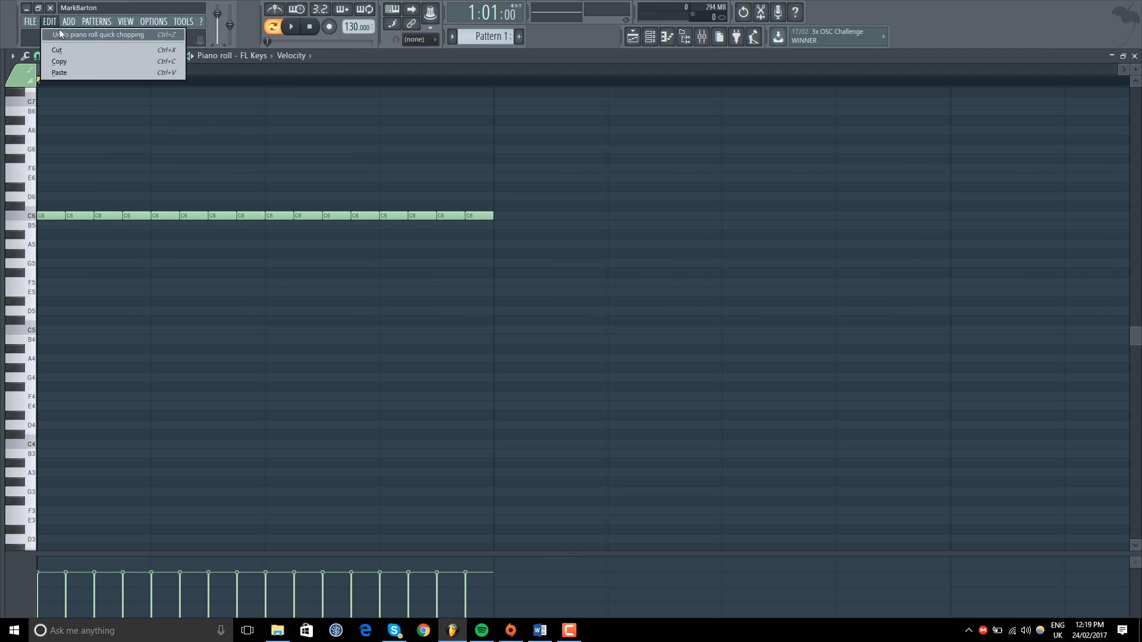
pyautogui.click(57, 31)
# Step: Try the Chop tool on the C6 note with different time multipliers and the Group notes option, and close it without accepting
pyautogui.click(37, 56)
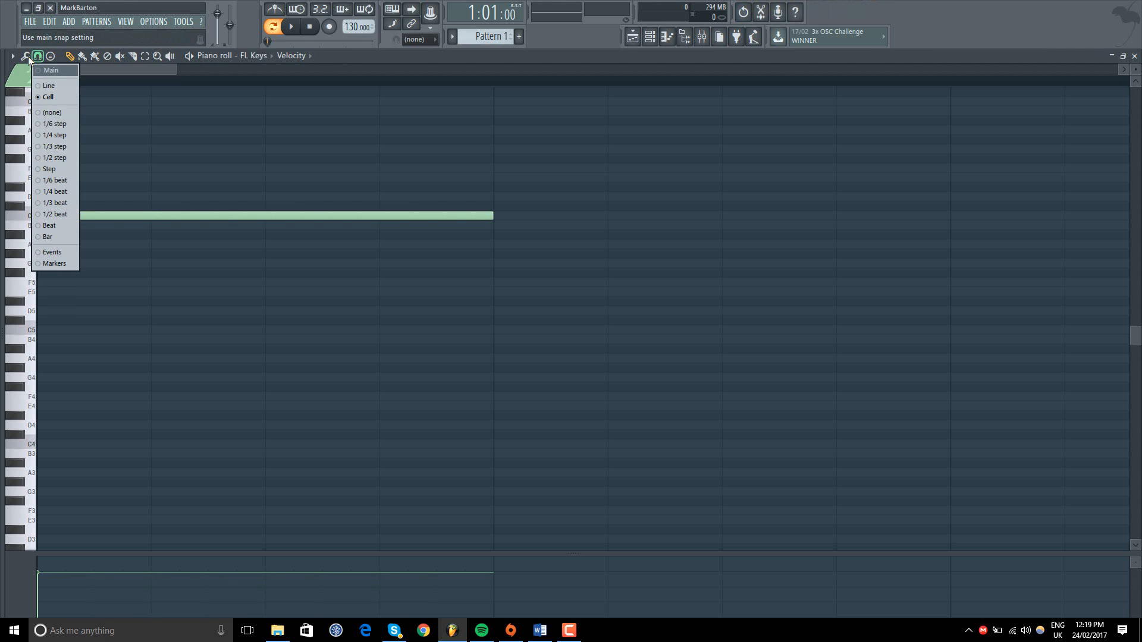
pyautogui.click(26, 57)
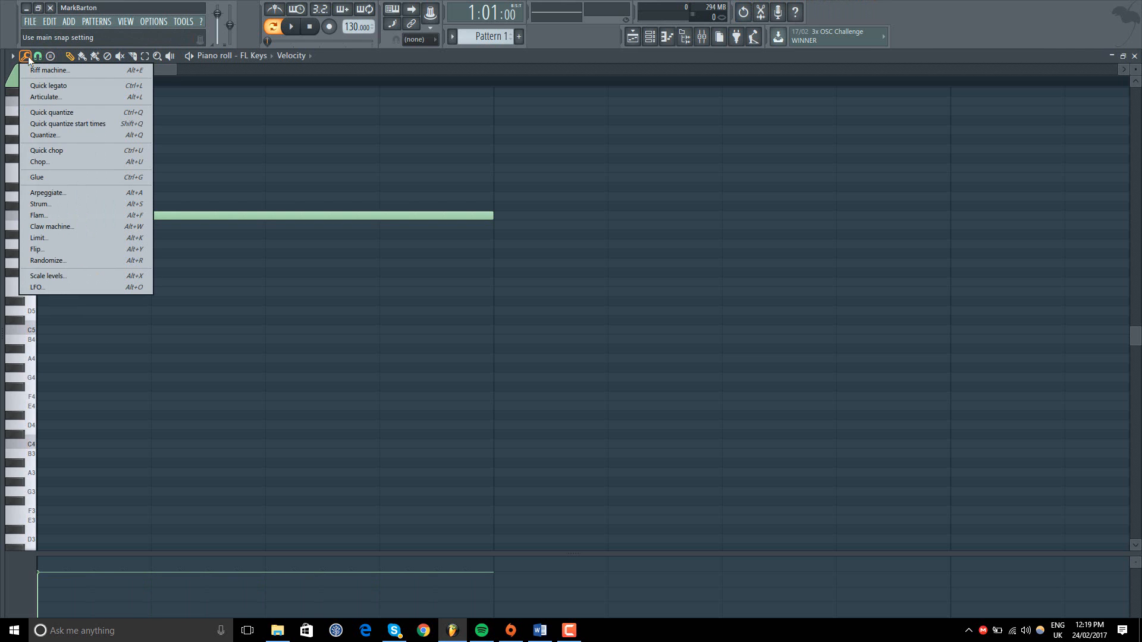
pyautogui.click(39, 161)
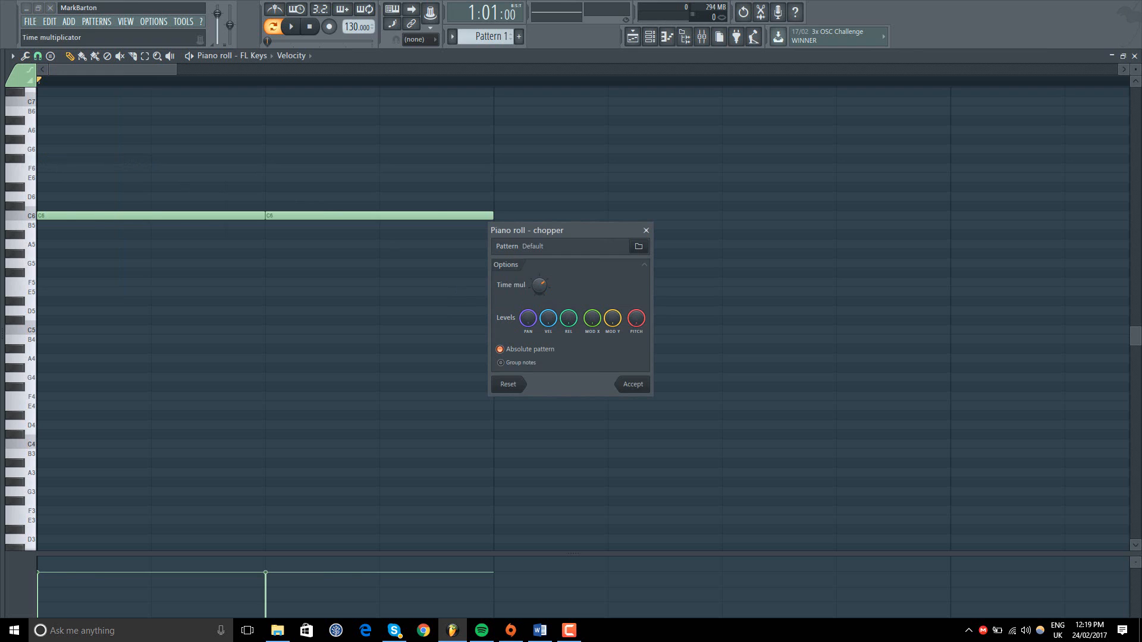
pyautogui.moveTo(539, 285); pyautogui.dragTo(539, 333)
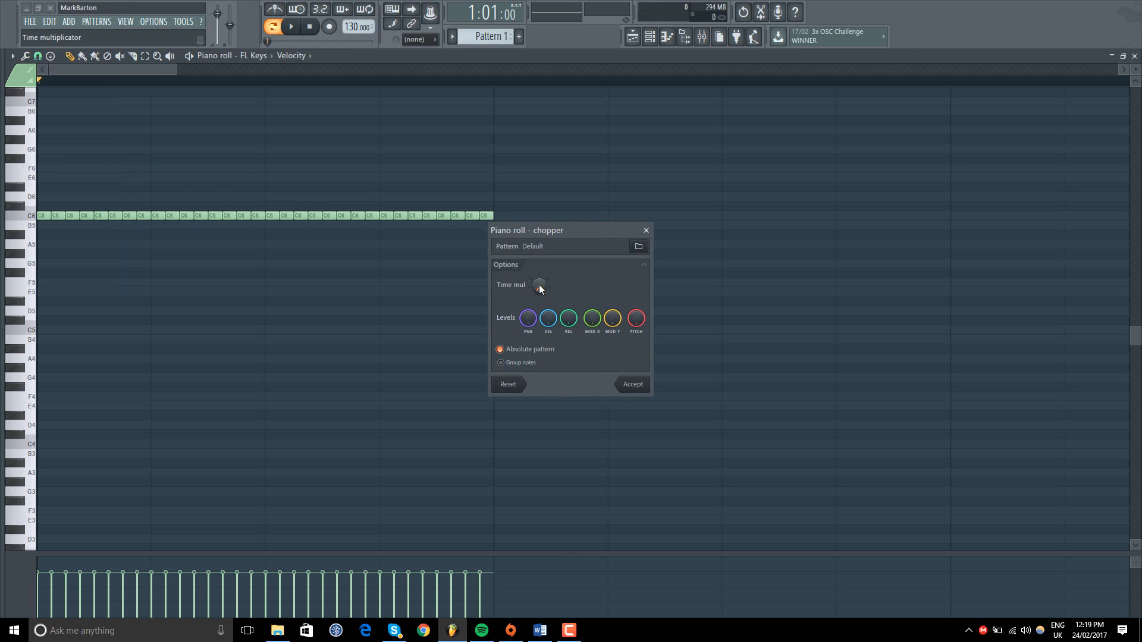
pyautogui.moveTo(539, 284); pyautogui.dragTo(539, 253)
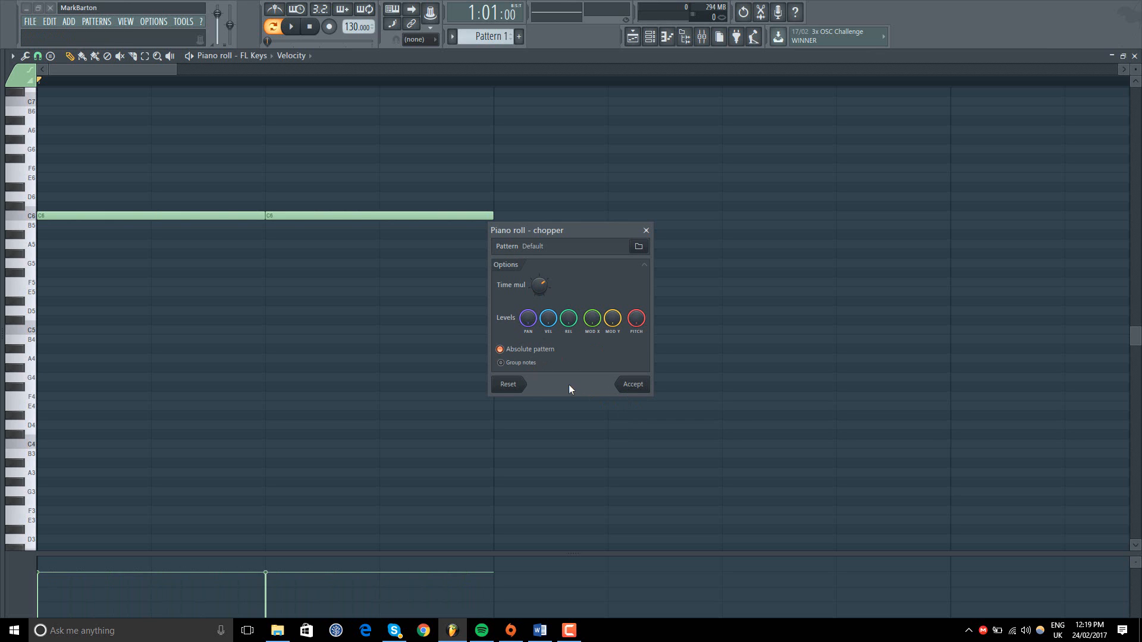
pyautogui.click(504, 364)
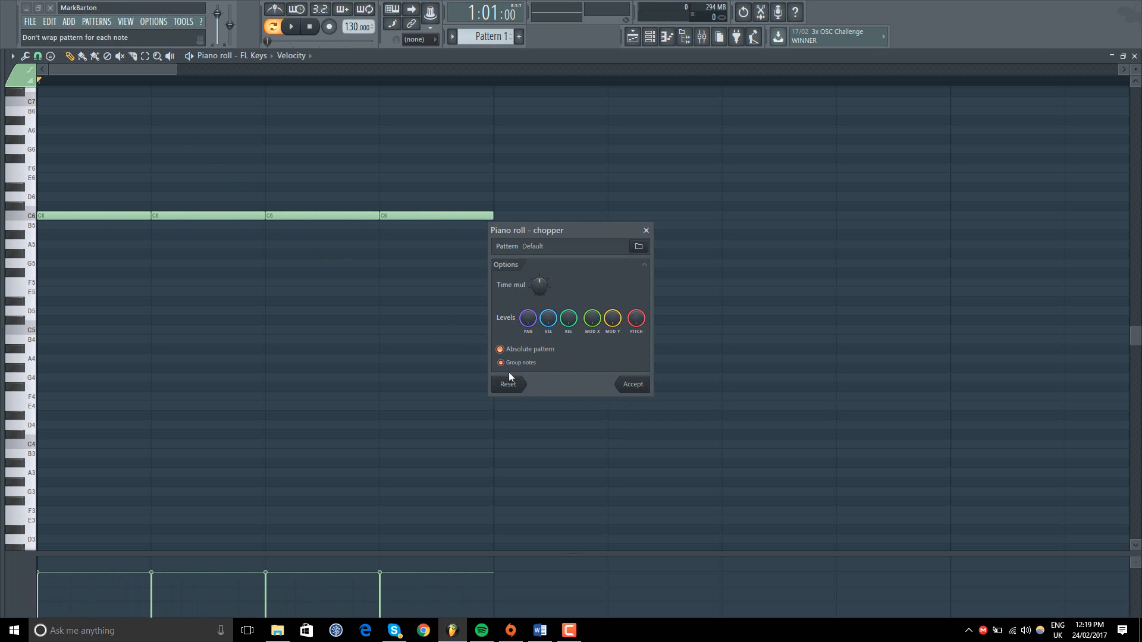
pyautogui.click(647, 231)
# Step: Run the Strum tool on the C6 note with adjusted time strength and tension, and accept it
pyautogui.click(37, 56)
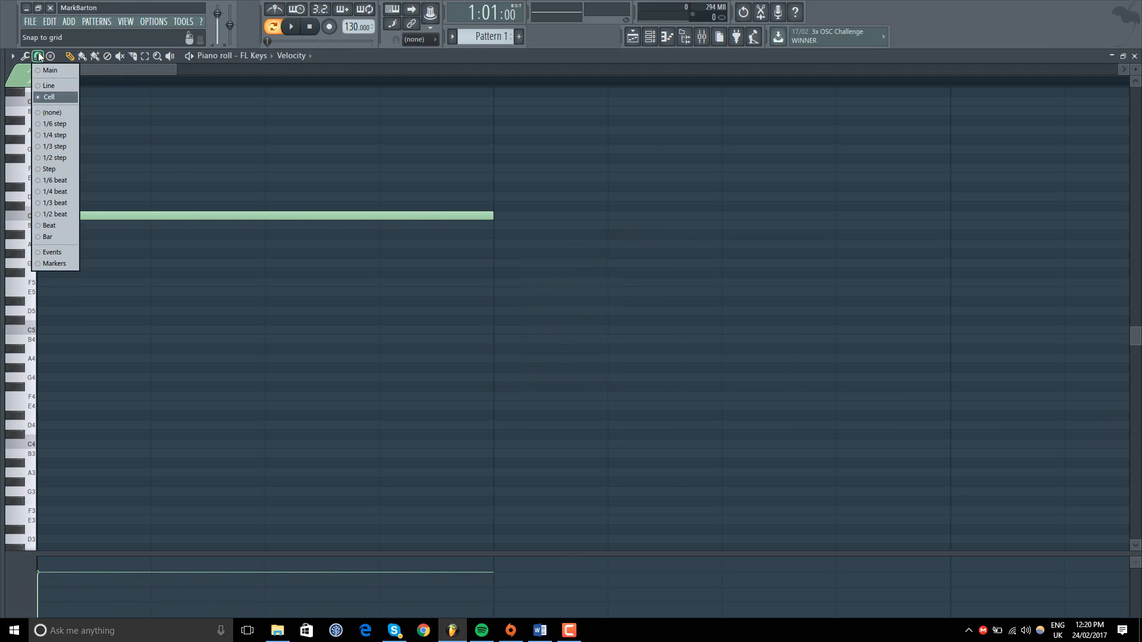
pyautogui.click(26, 56)
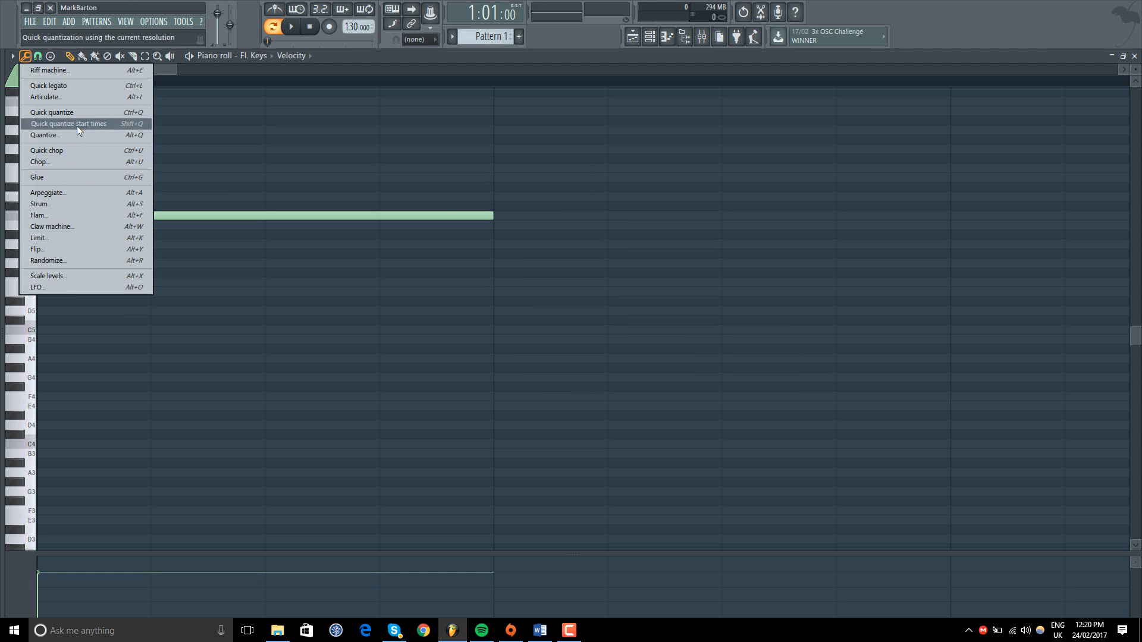
pyautogui.click(55, 203)
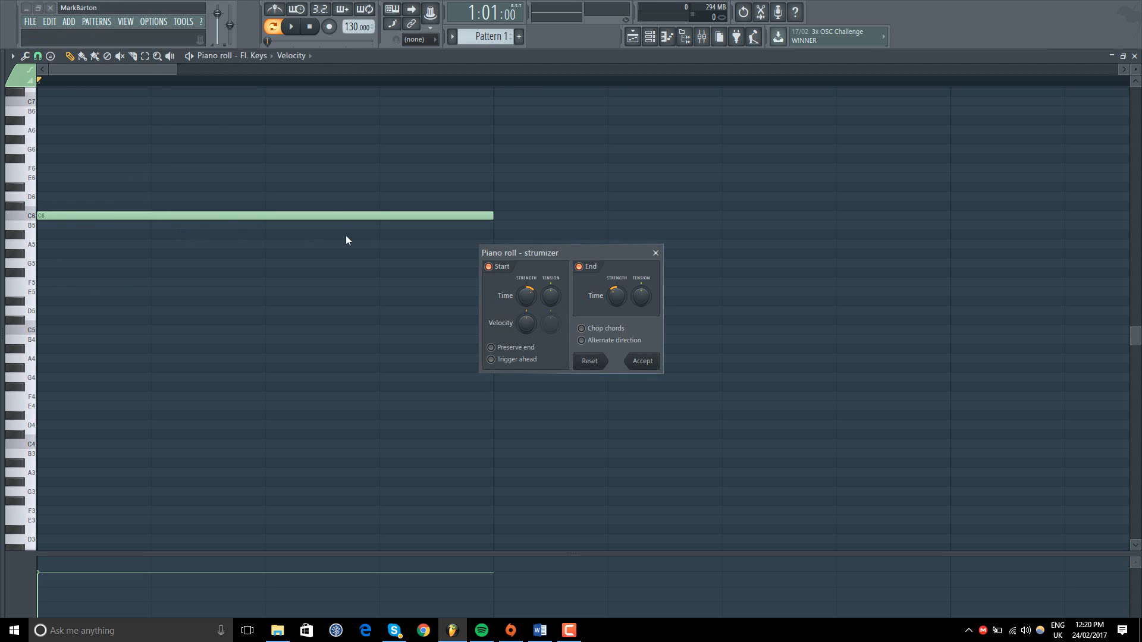
pyautogui.moveTo(525, 290); pyautogui.dragTo(524, 312)
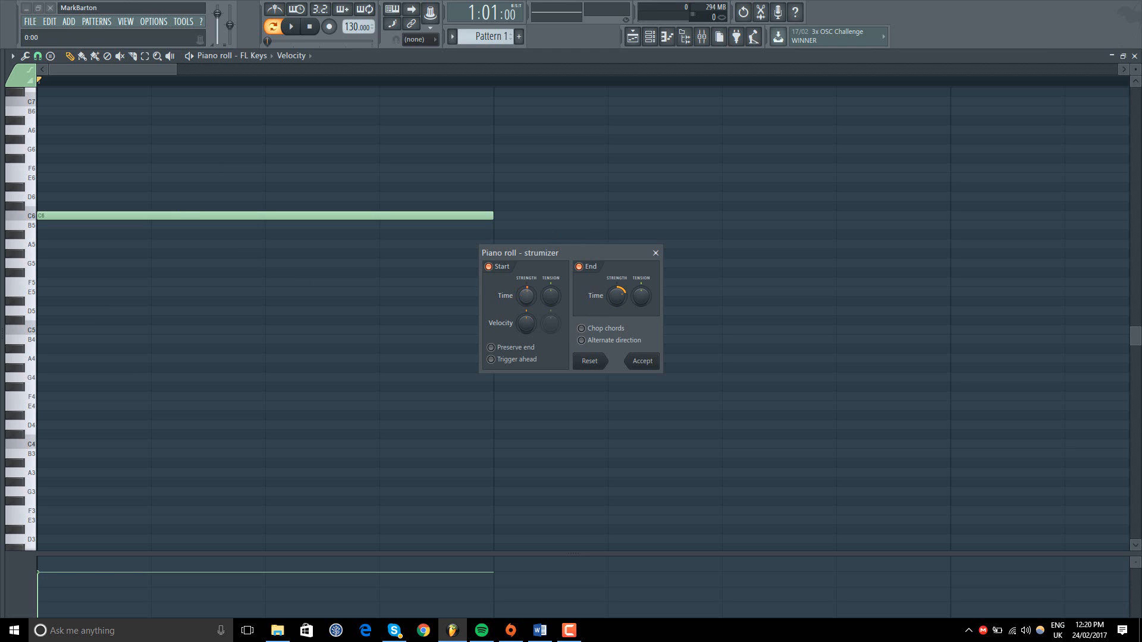
pyautogui.moveTo(526, 296); pyautogui.dragTo(551, 284)
pyautogui.click(641, 361)
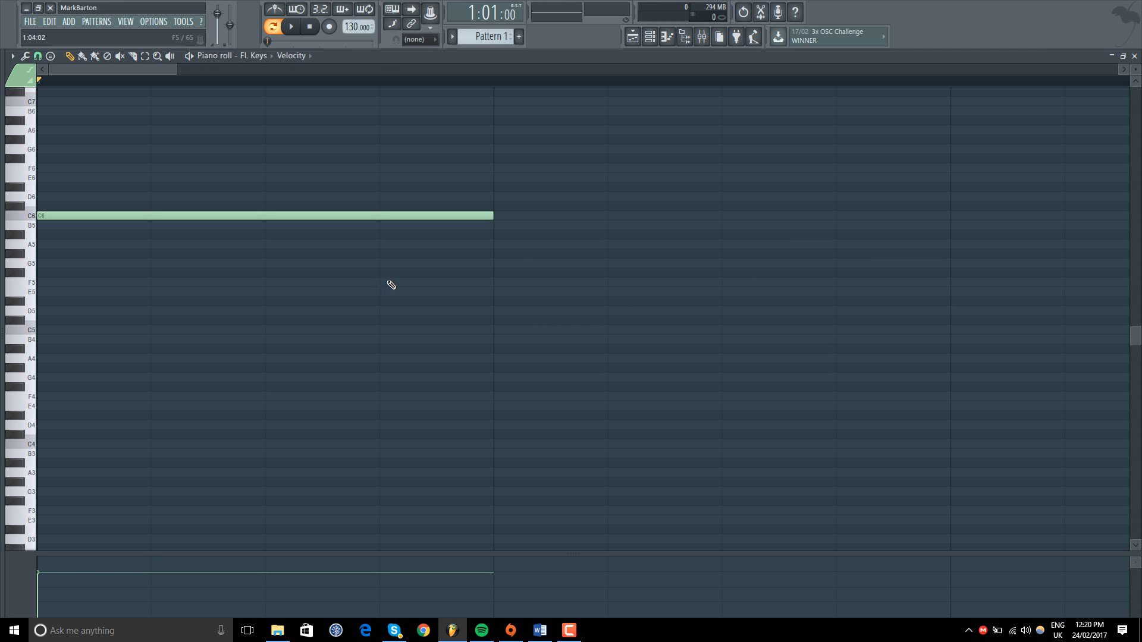
# Step: Select the C6 note and apply the Strum tool to it with its current settings
pyautogui.click(37, 56)
pyautogui.click(36, 57)
pyautogui.click(25, 57)
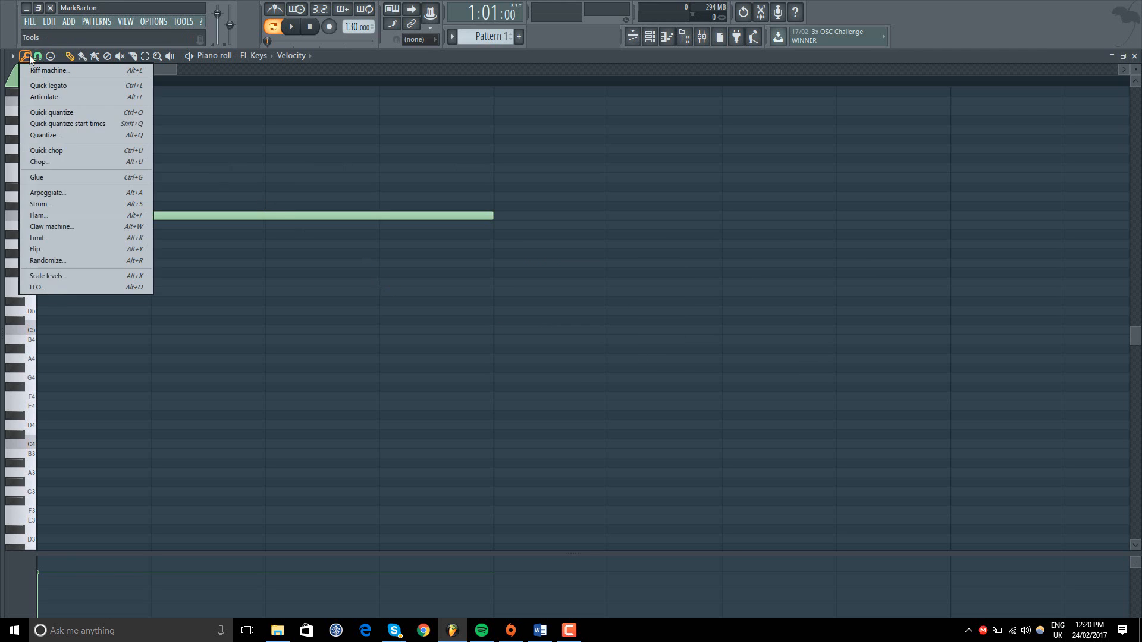
pyautogui.click(25, 57)
pyautogui.click(145, 57)
pyautogui.moveTo(125, 262); pyautogui.dragTo(39, 206)
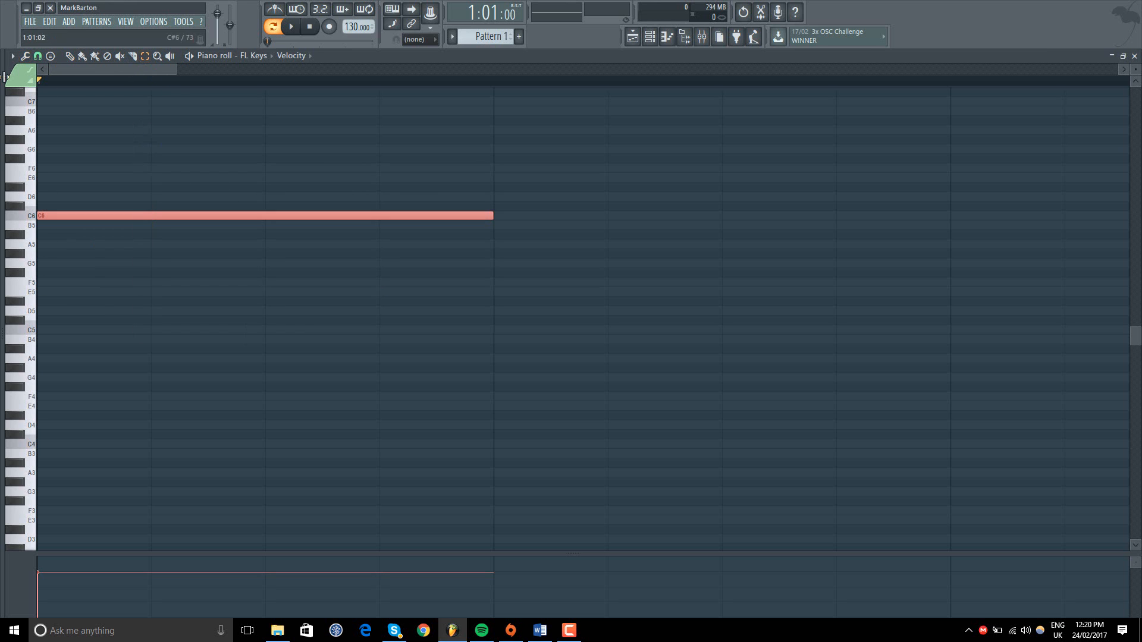
pyautogui.click(25, 56)
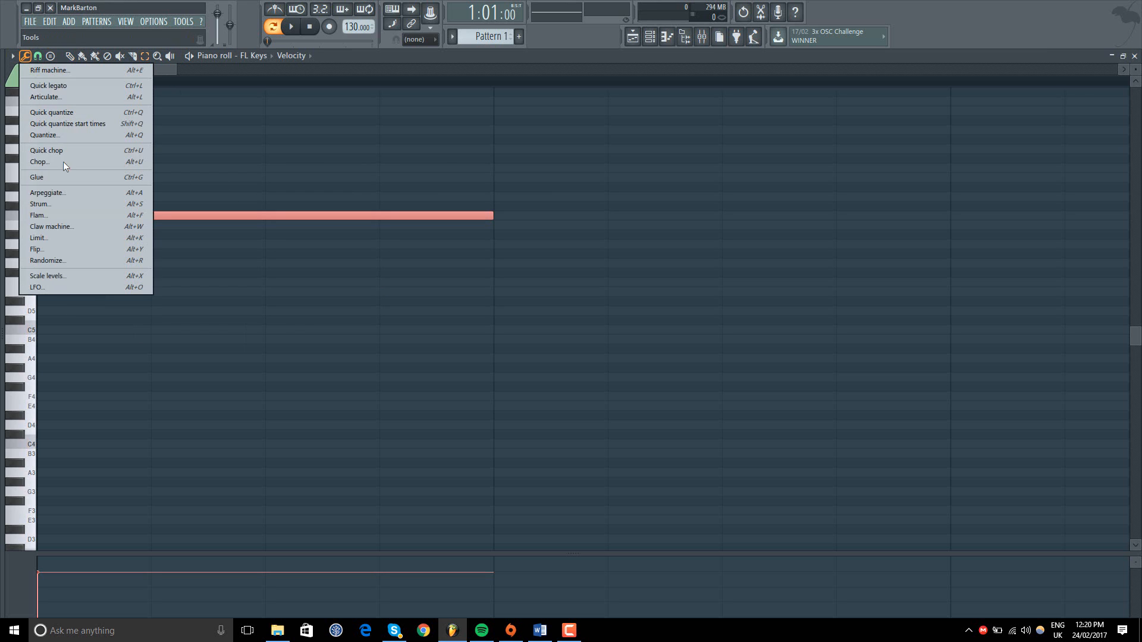
pyautogui.click(70, 205)
pyautogui.click(640, 364)
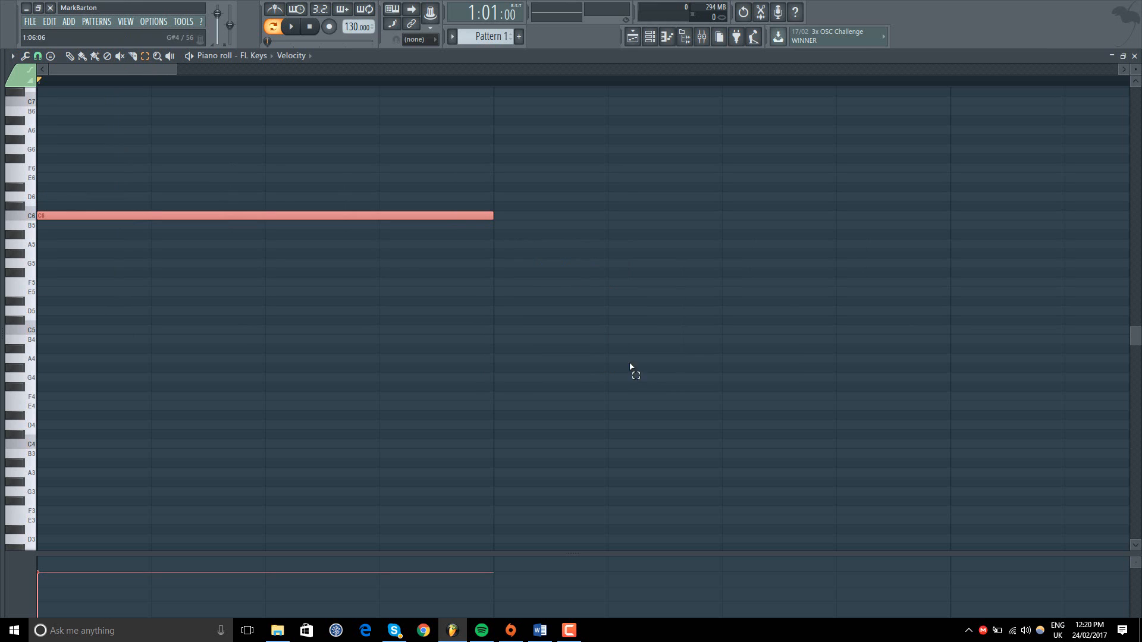
pyautogui.click(25, 57)
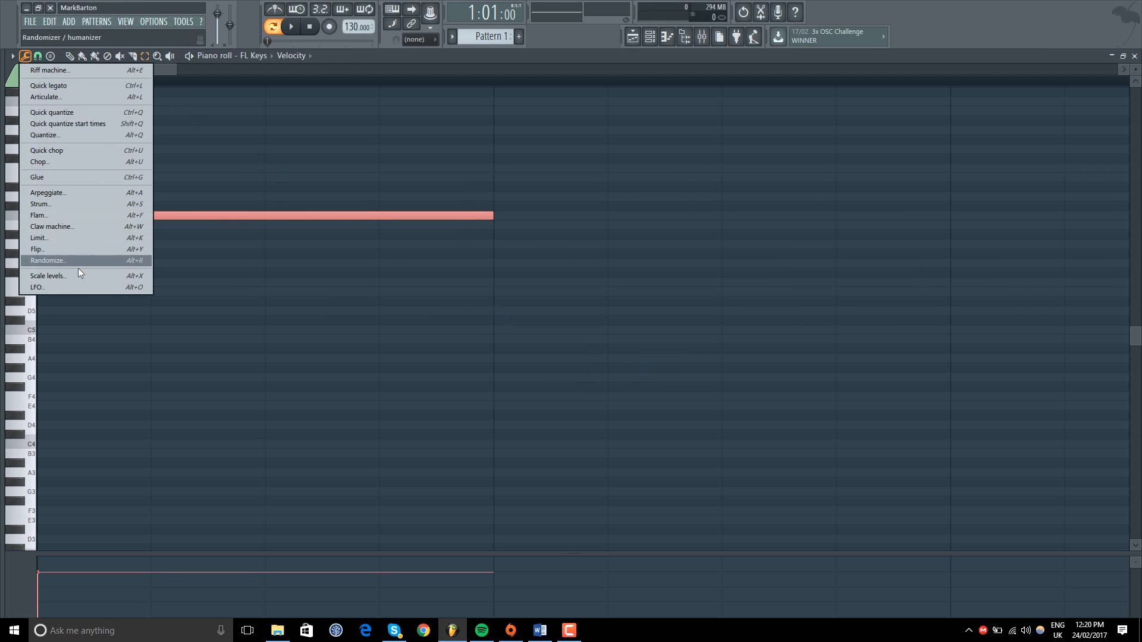
pyautogui.click(62, 203)
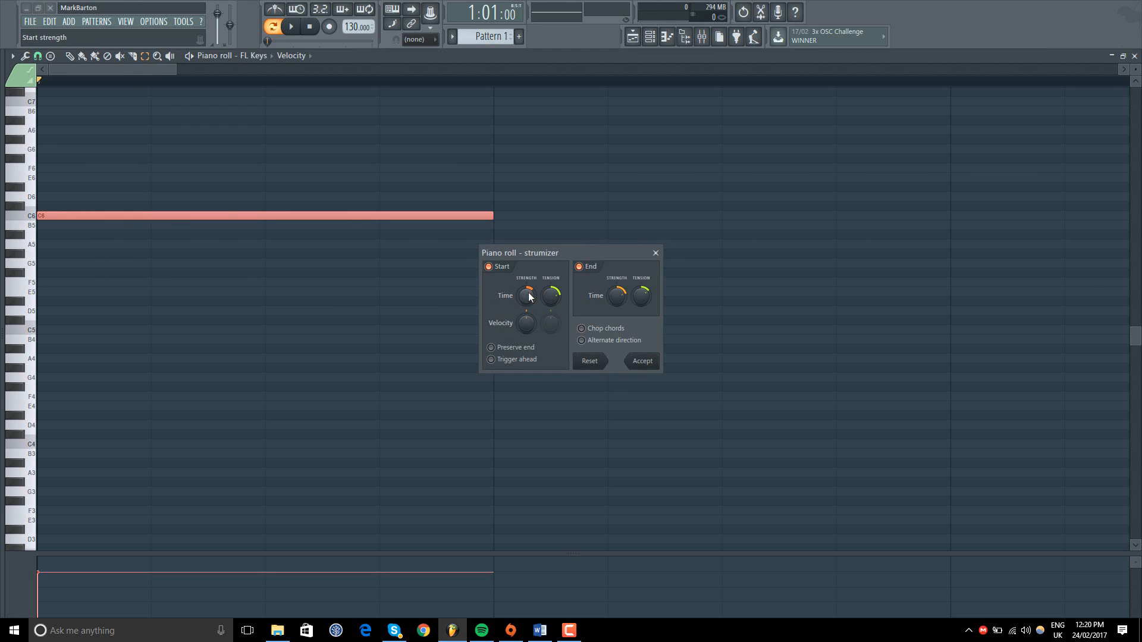
pyautogui.click(657, 252)
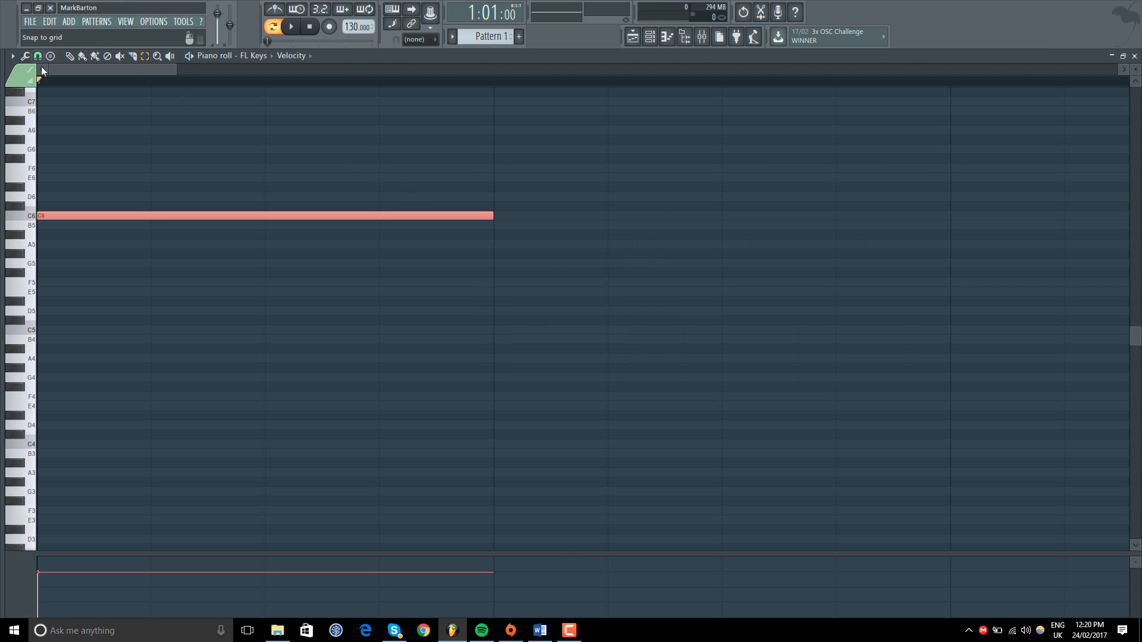
# Step: Try the Arpeggiate tool on the selected C6 note with range 5 and the Alternate pattern
pyautogui.click(25, 55)
pyautogui.click(76, 191)
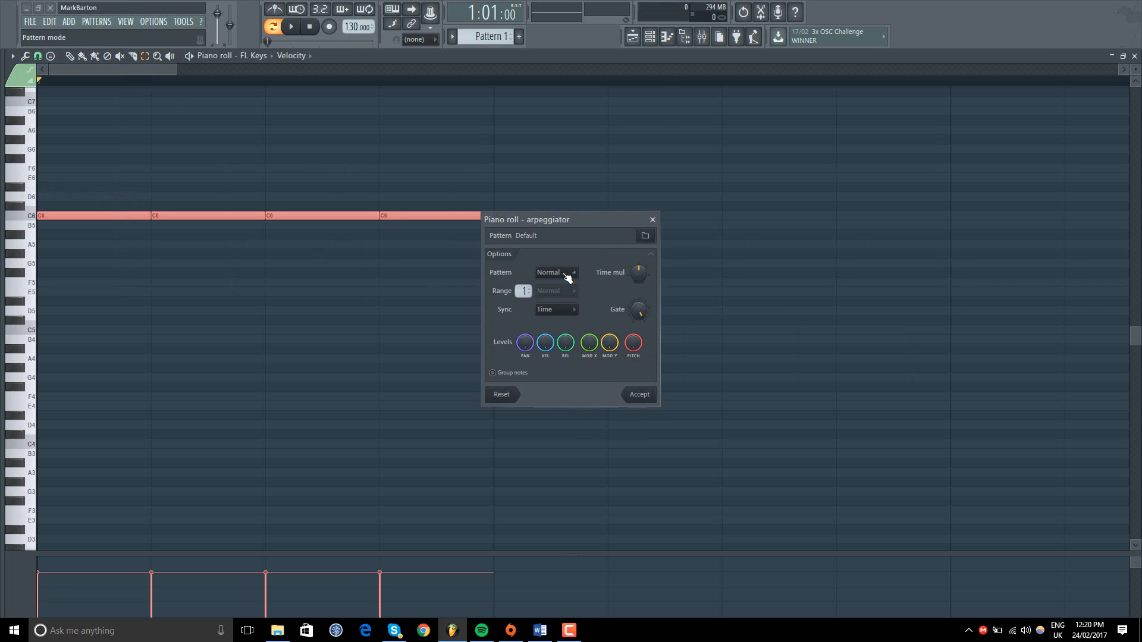
pyautogui.scroll(2, 523, 291)
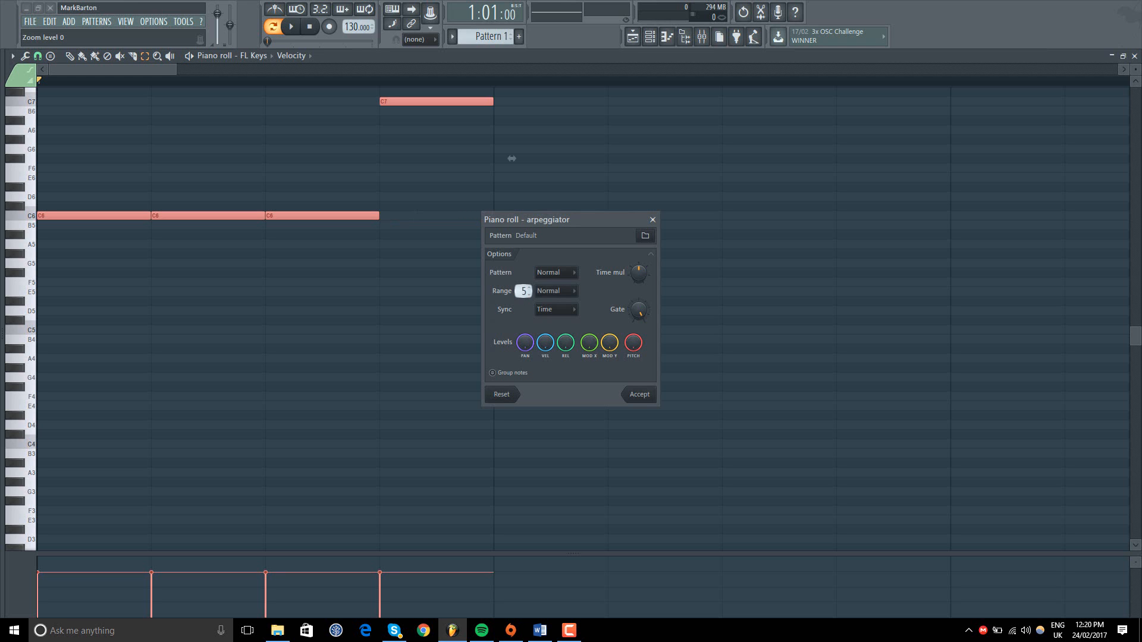
pyautogui.click(556, 273)
pyautogui.click(559, 298)
pyautogui.click(566, 277)
pyautogui.click(563, 305)
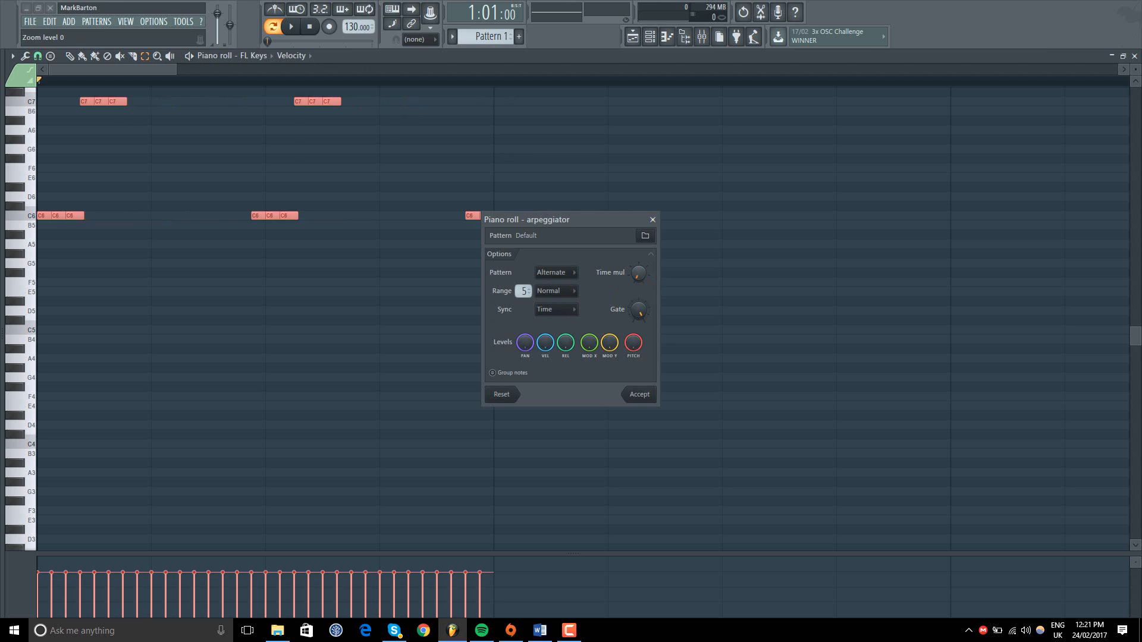
# Step: Try other arpeggiator time multiplier and gate amounts and Chord sync, reset the settings, and close the tool without accepting
pyautogui.moveTo(639, 273); pyautogui.dragTo(639, 260)
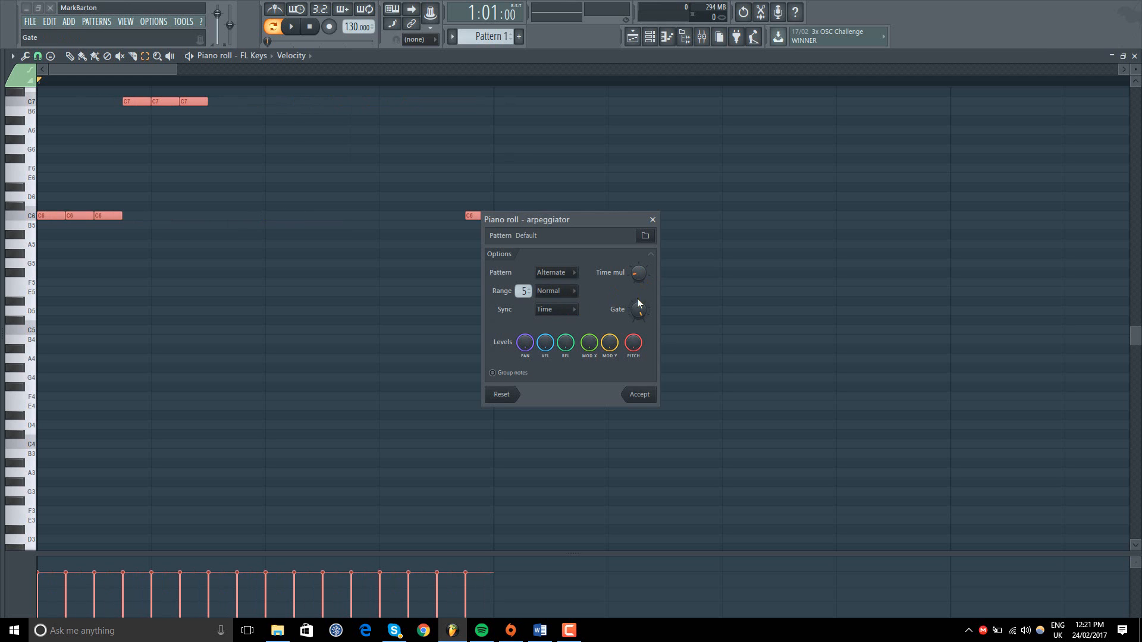
pyautogui.moveTo(640, 307); pyautogui.dragTo(640, 331)
pyautogui.click(554, 309)
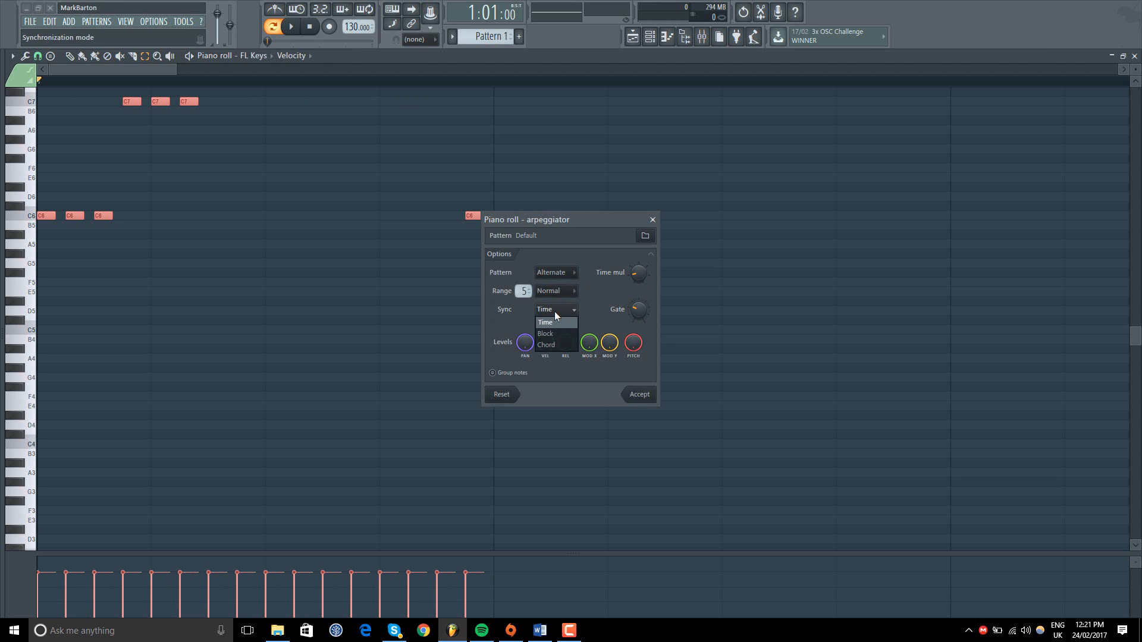
pyautogui.click(561, 344)
pyautogui.click(501, 395)
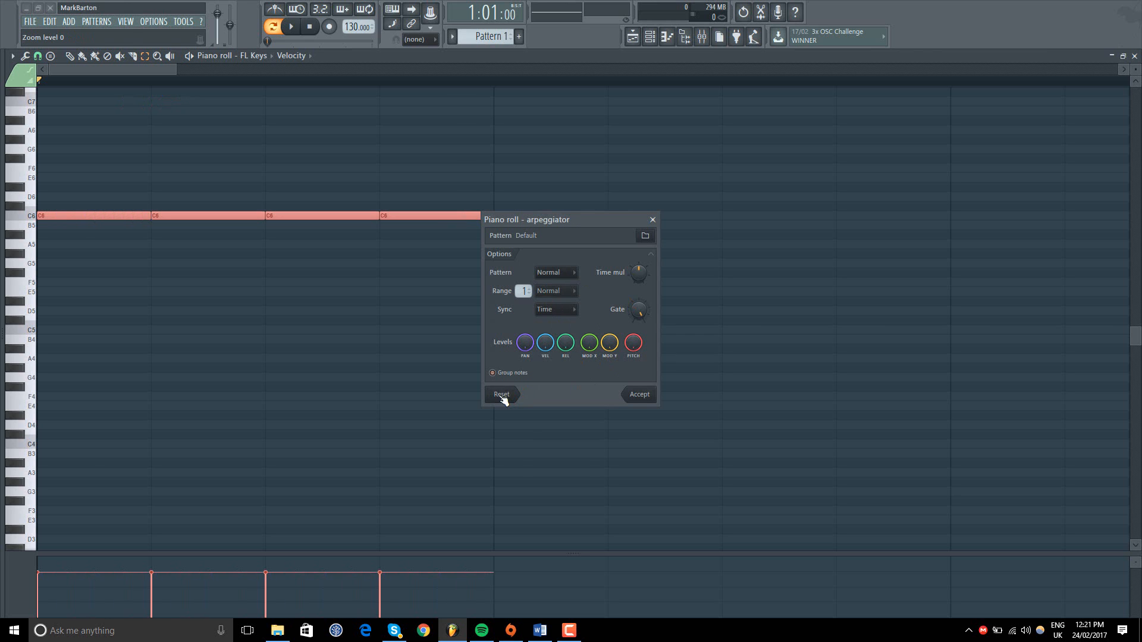
pyautogui.click(652, 219)
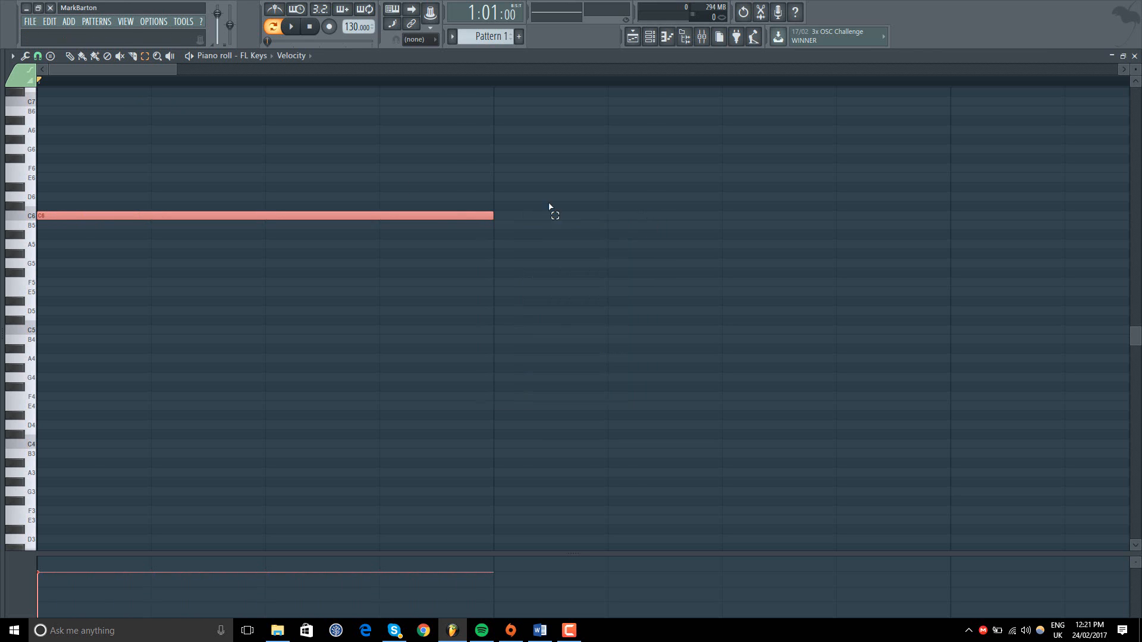
# Step: Delete the C6 note, stamp a one-bar Minor 7th chord rooted on E5 at the start of bar 1, and play it briefly
pyautogui.click(13, 55)
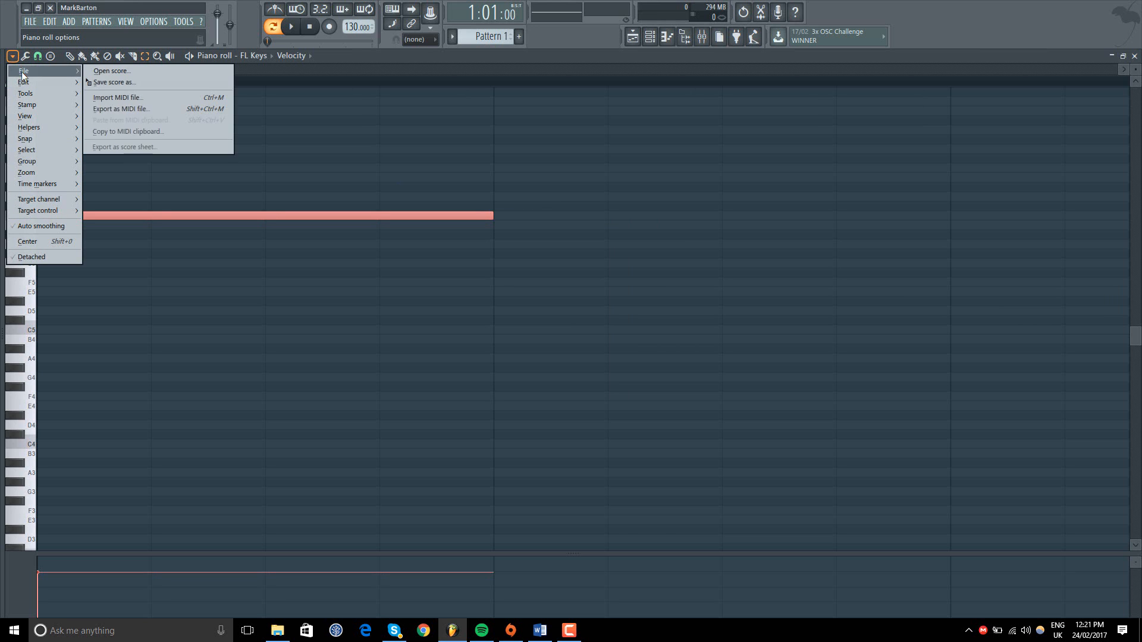
pyautogui.moveTo(48, 103)
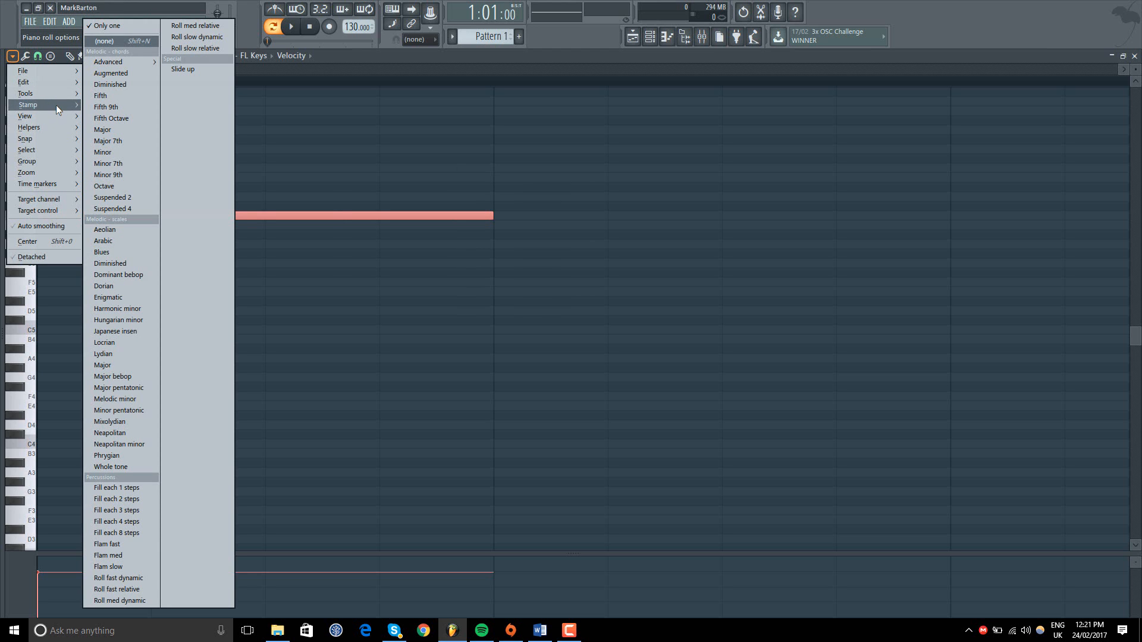
pyautogui.click(124, 163)
pyautogui.rightClick(72, 217)
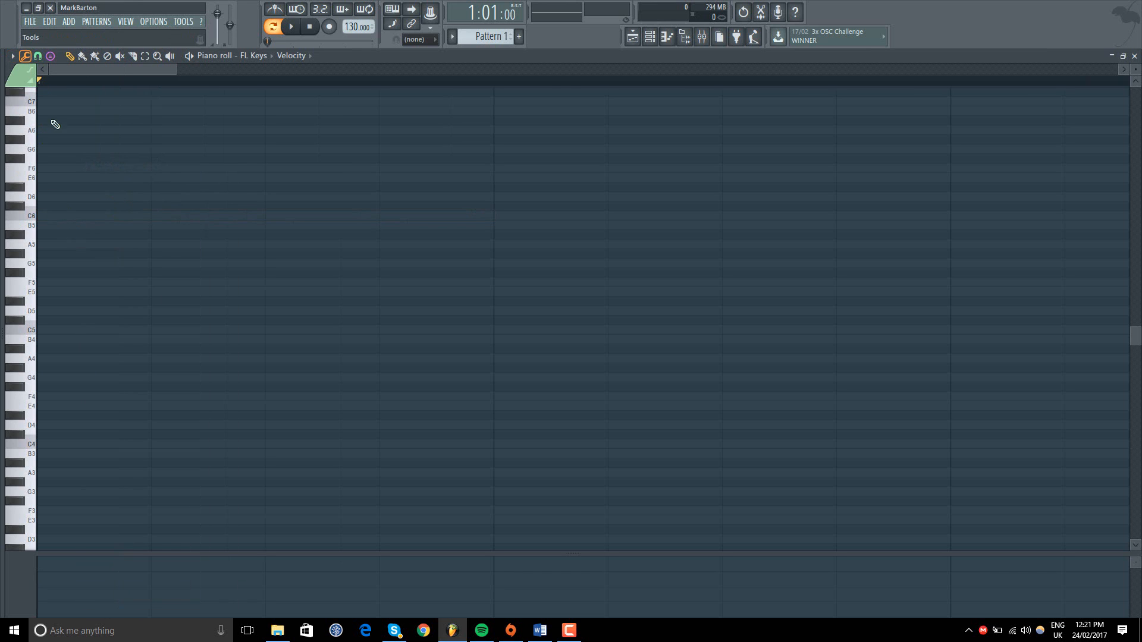
pyautogui.click(49, 294)
pyautogui.moveTo(85, 293); pyautogui.dragTo(42, 294)
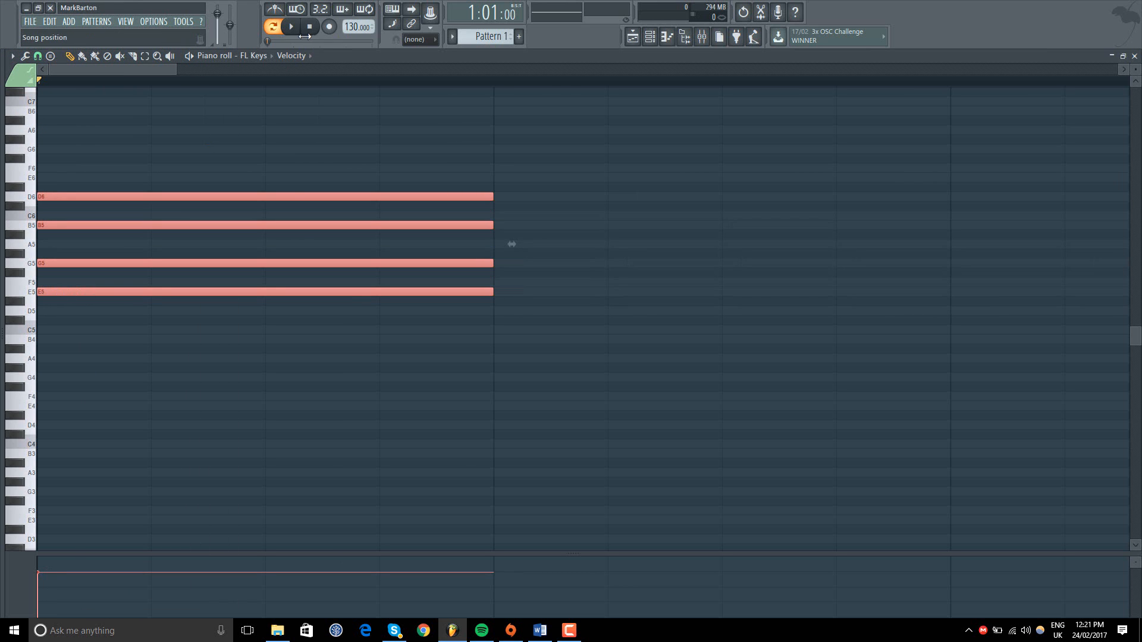
pyautogui.click(297, 31)
pyautogui.click(310, 28)
# Step: Try out single one-bar notes at the start of bar 2, deleting each one again
pyautogui.click(505, 254)
pyautogui.rightClick(518, 252)
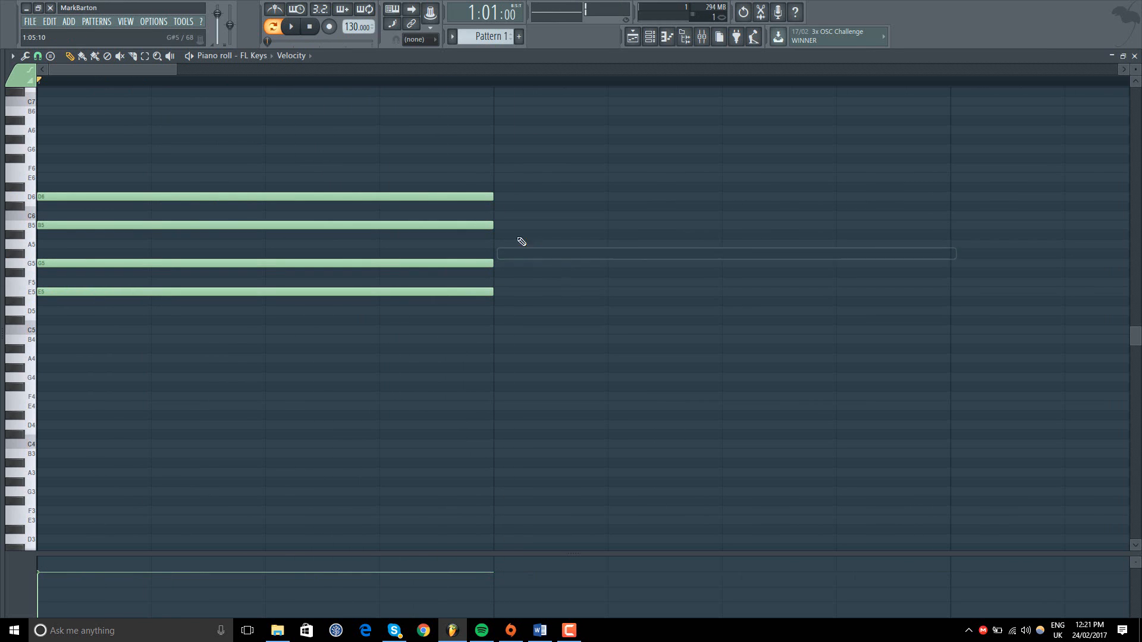
pyautogui.click(499, 234)
pyautogui.rightClick(501, 234)
pyautogui.moveTo(504, 217); pyautogui.dragTo(494, 220)
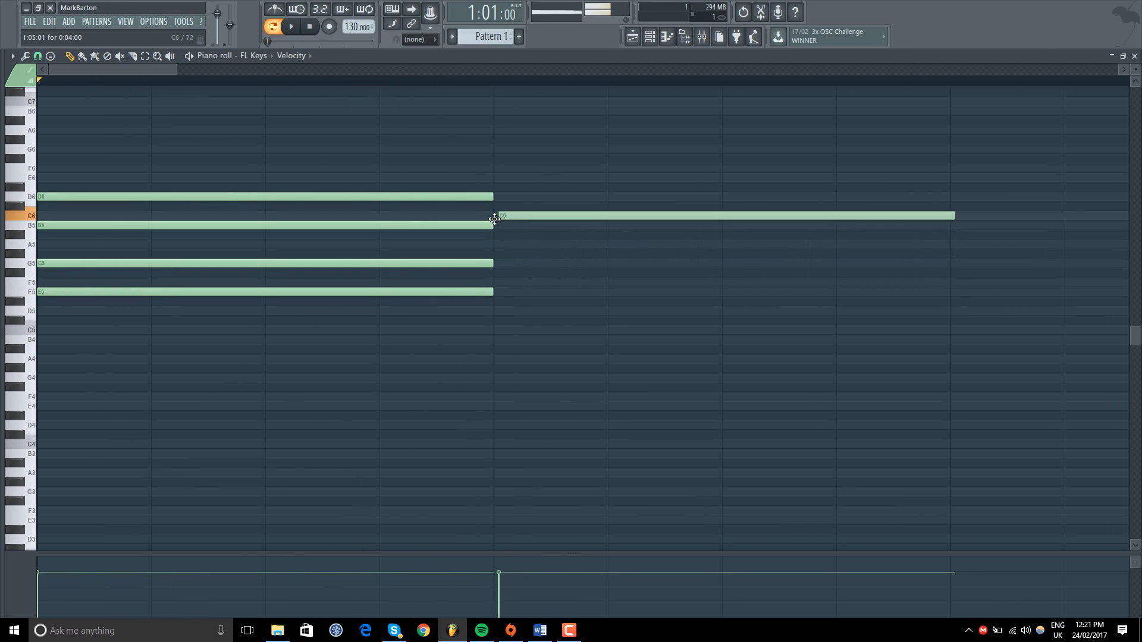
pyautogui.rightClick(494, 220)
# Step: Set the piano roll's chord stamp to none
pyautogui.click(25, 56)
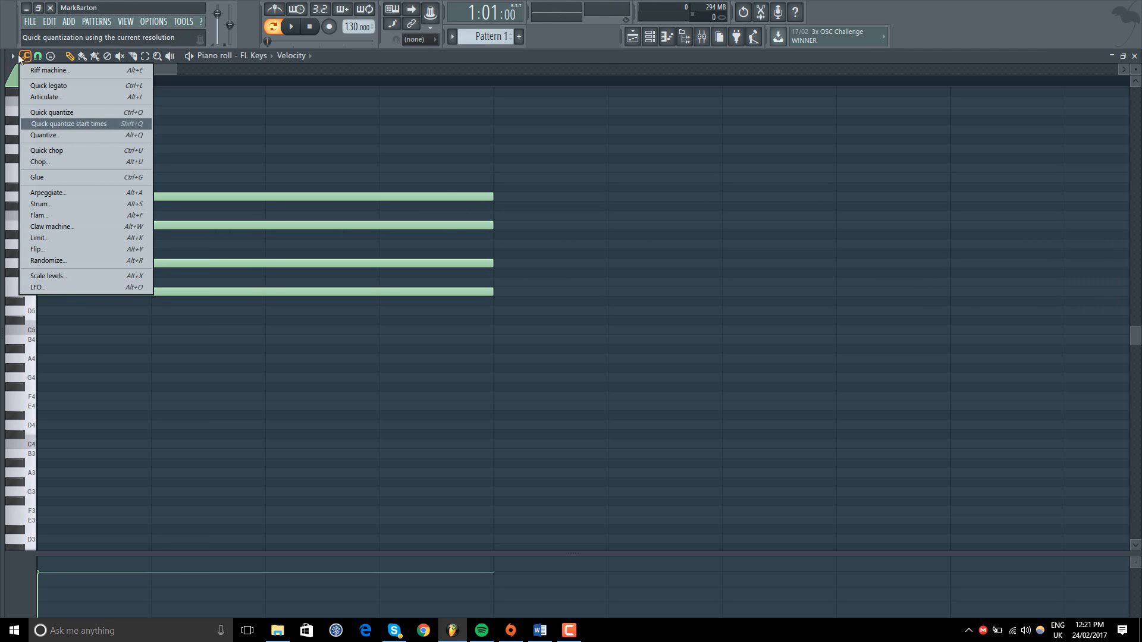
pyautogui.click(13, 56)
pyautogui.moveTo(54, 103)
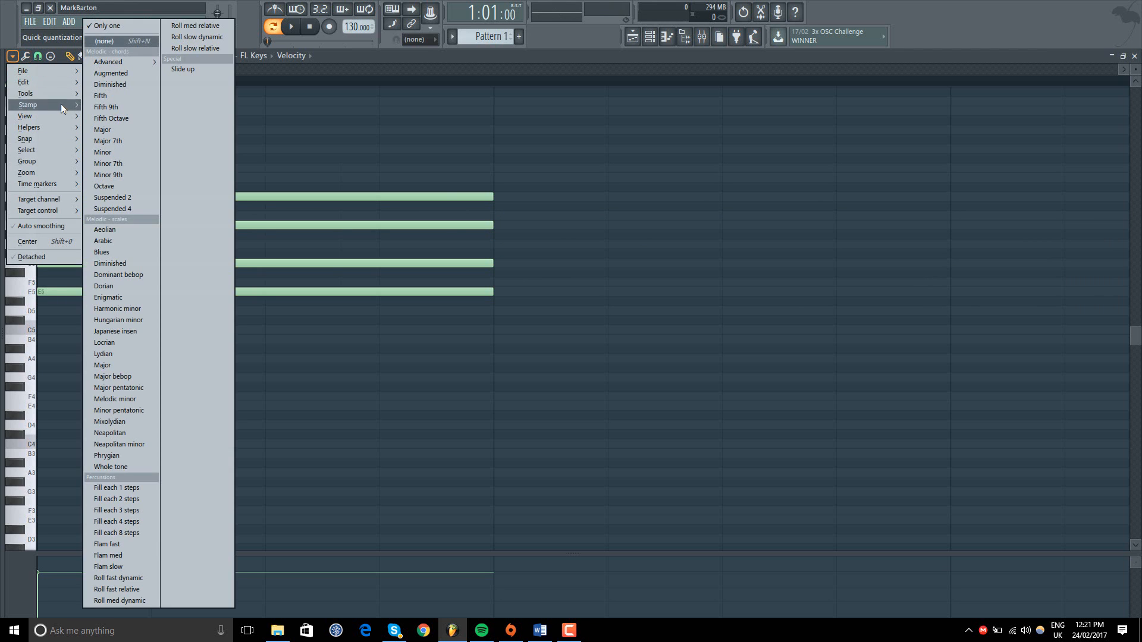
pyautogui.click(120, 40)
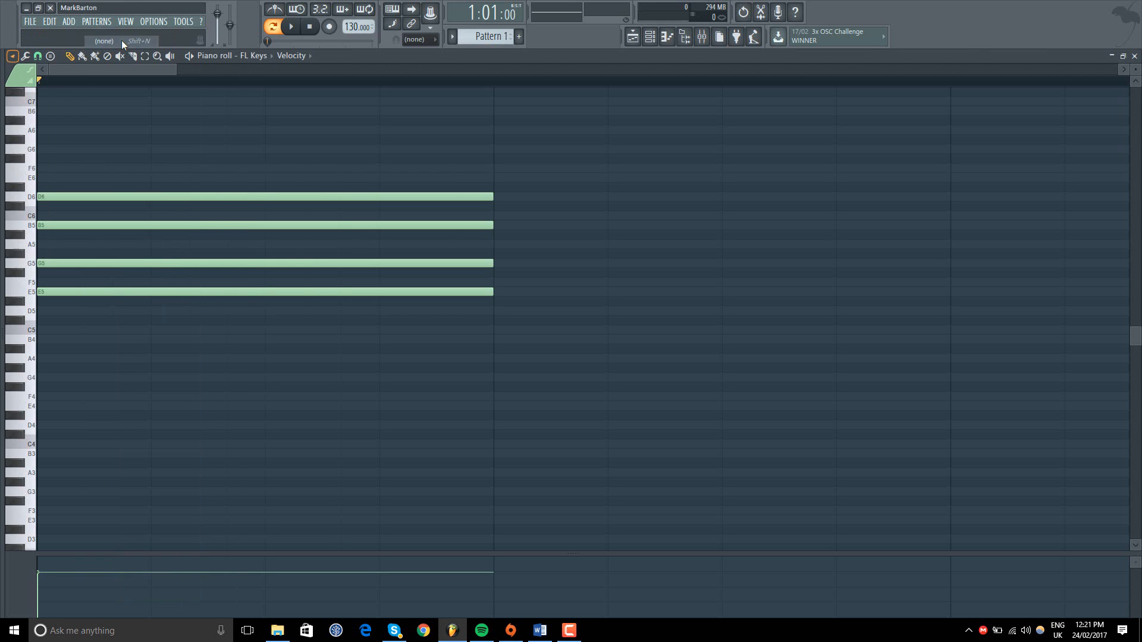
# Step: Turn off the Ghost channels helper in the piano roll
pyautogui.click(25, 56)
pyautogui.click(13, 56)
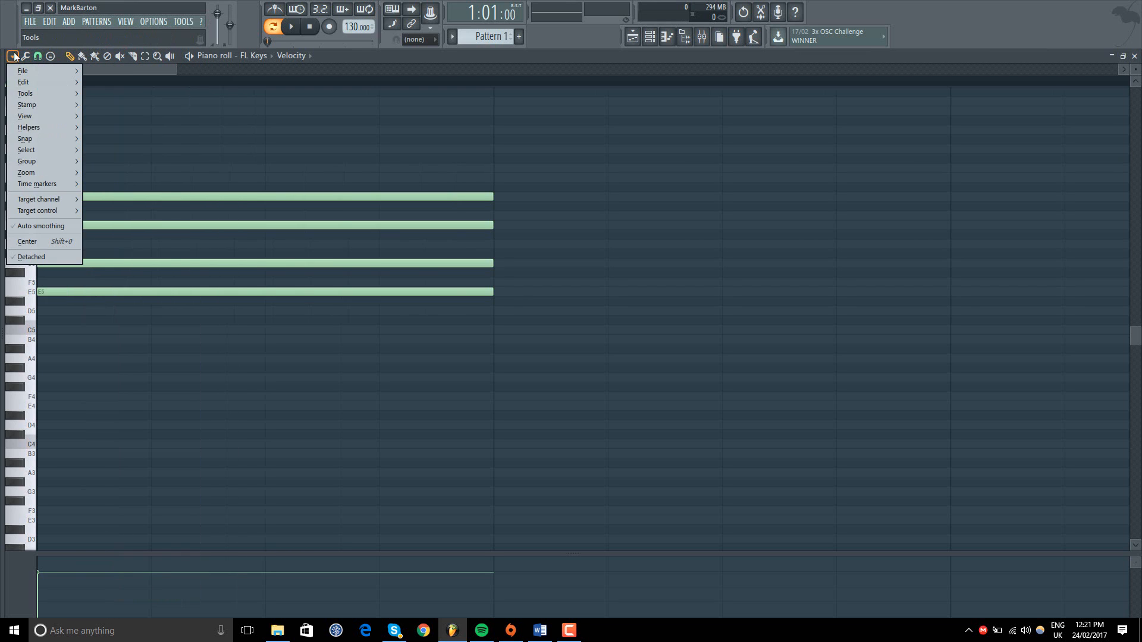
pyautogui.moveTo(32, 138)
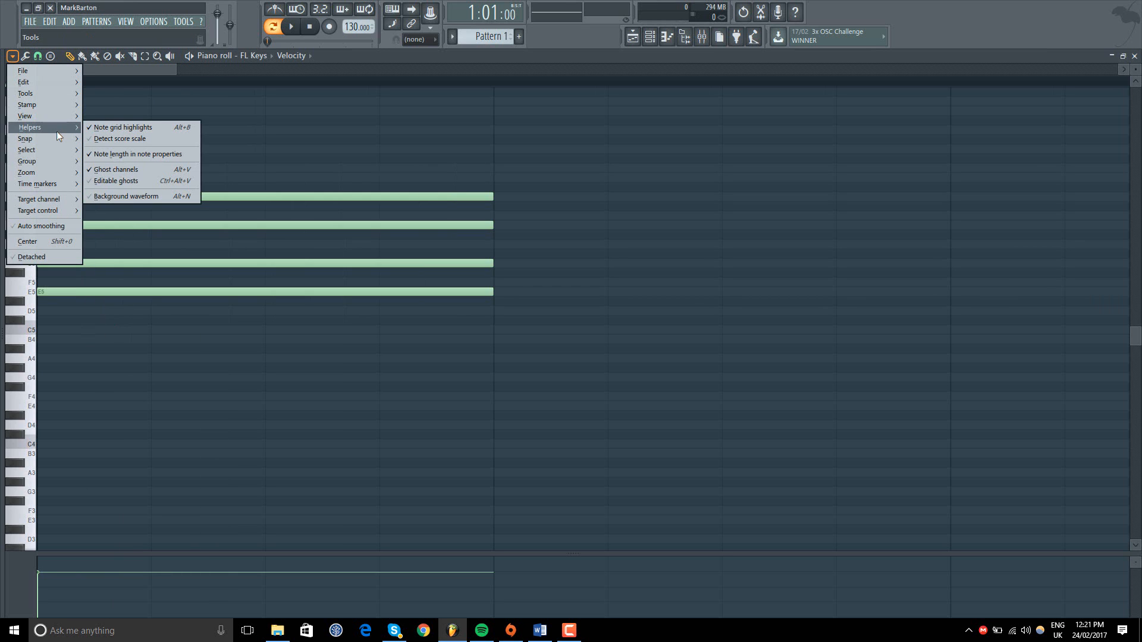
pyautogui.click(128, 170)
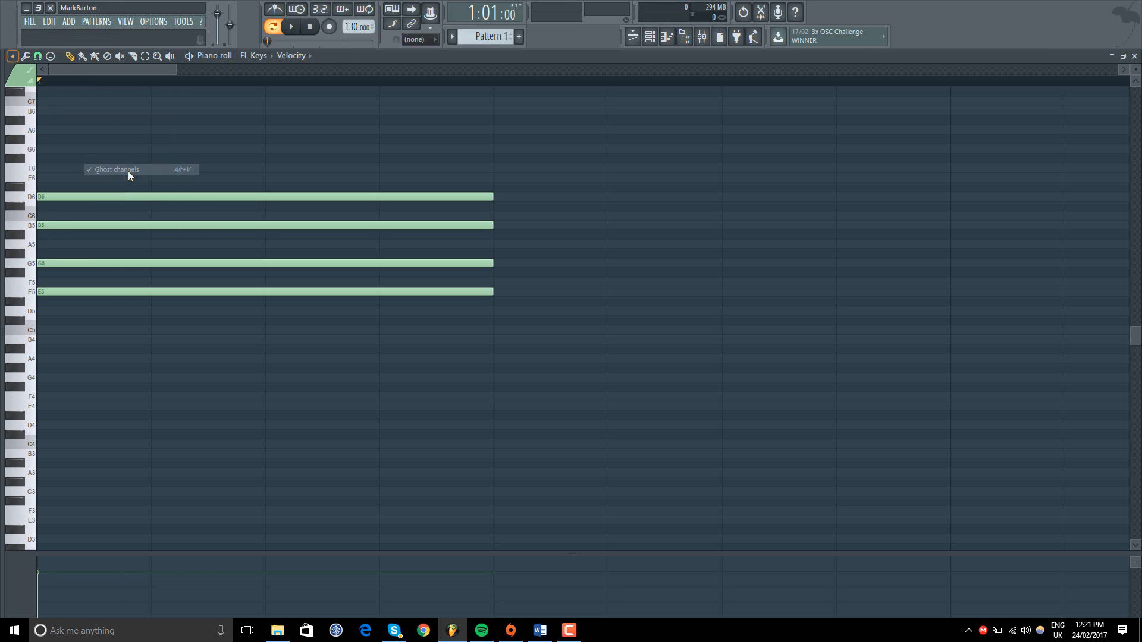
# Step: Close the piano roll and clone the FL Keys channel in the channel rack, moving overlapping windows apart
pyautogui.click(1135, 56)
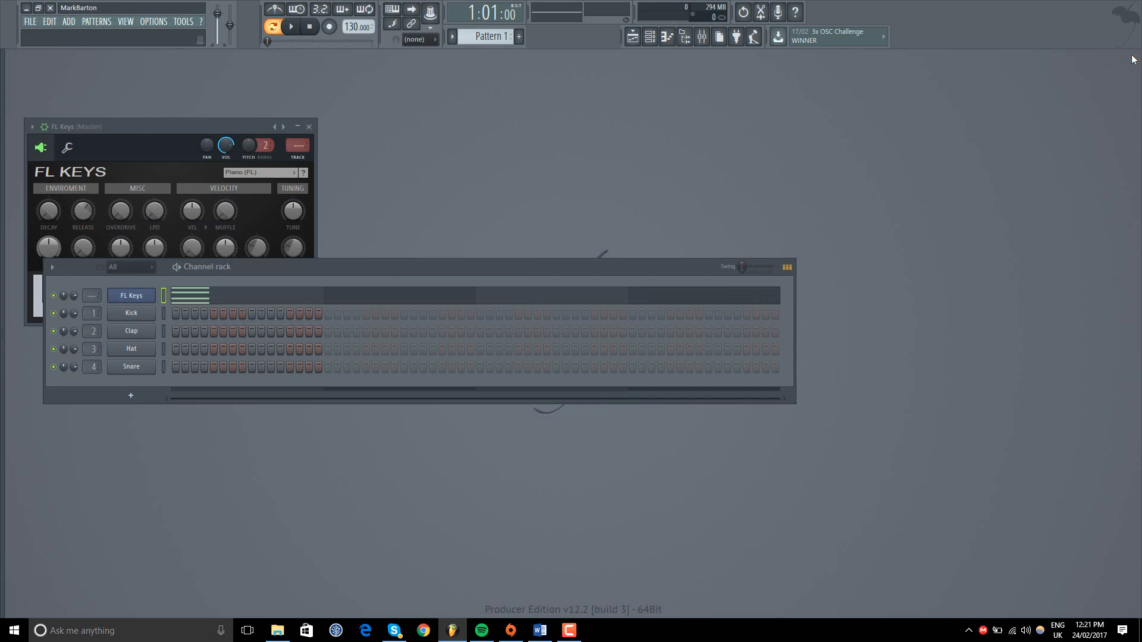
pyautogui.moveTo(326, 266); pyautogui.dragTo(504, 125)
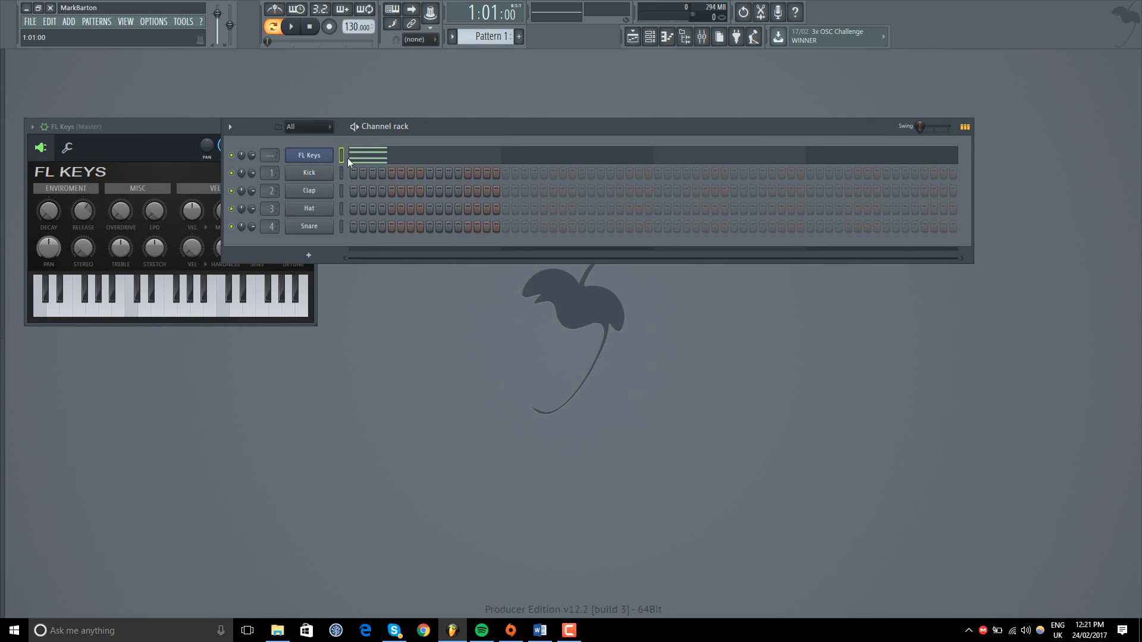
pyautogui.rightClick(313, 159)
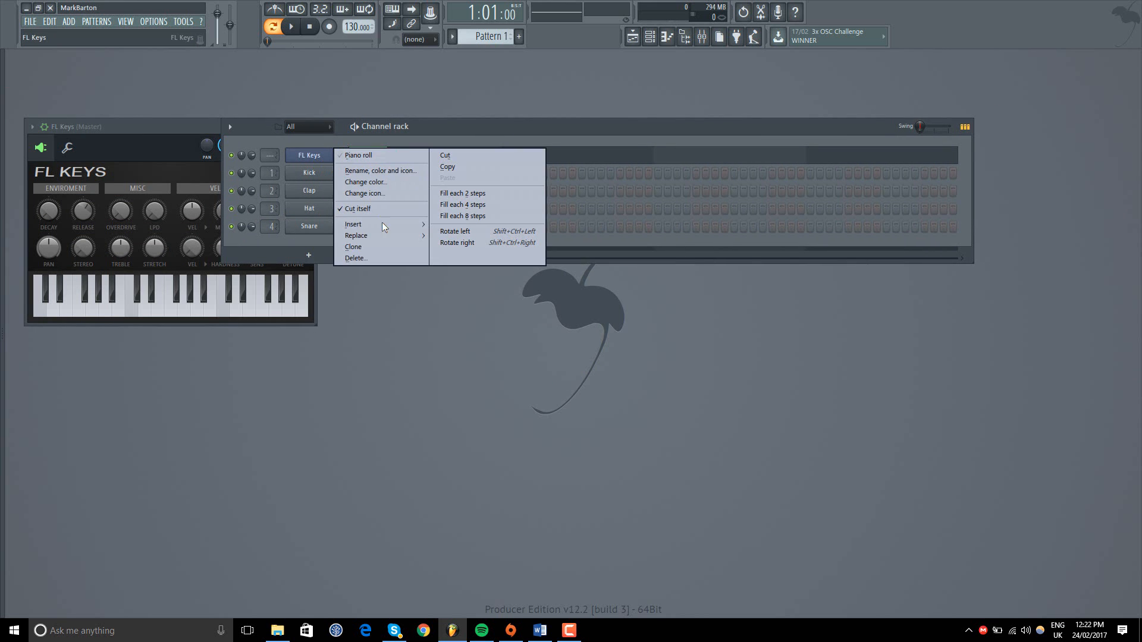
pyautogui.moveTo(394, 223)
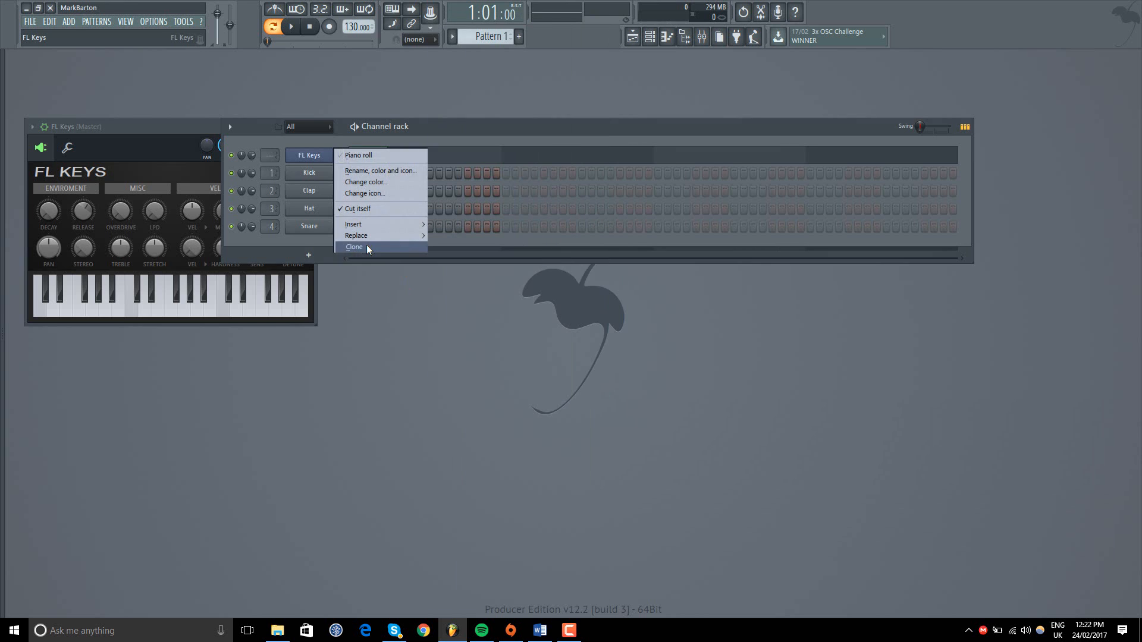
pyautogui.click(367, 245)
pyautogui.moveTo(259, 142); pyautogui.dragTo(332, 229)
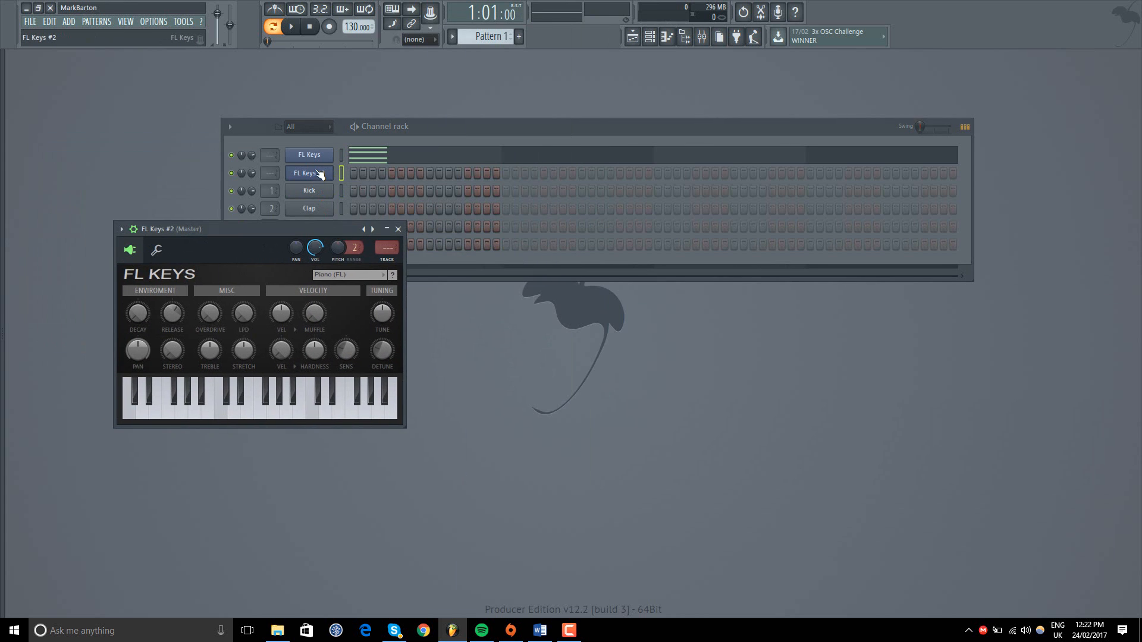
# Step: View the piano roll of the cloned FL Keys #2 channel, and return to the original FL Keys piano roll
pyautogui.rightClick(321, 173)
pyautogui.click(349, 174)
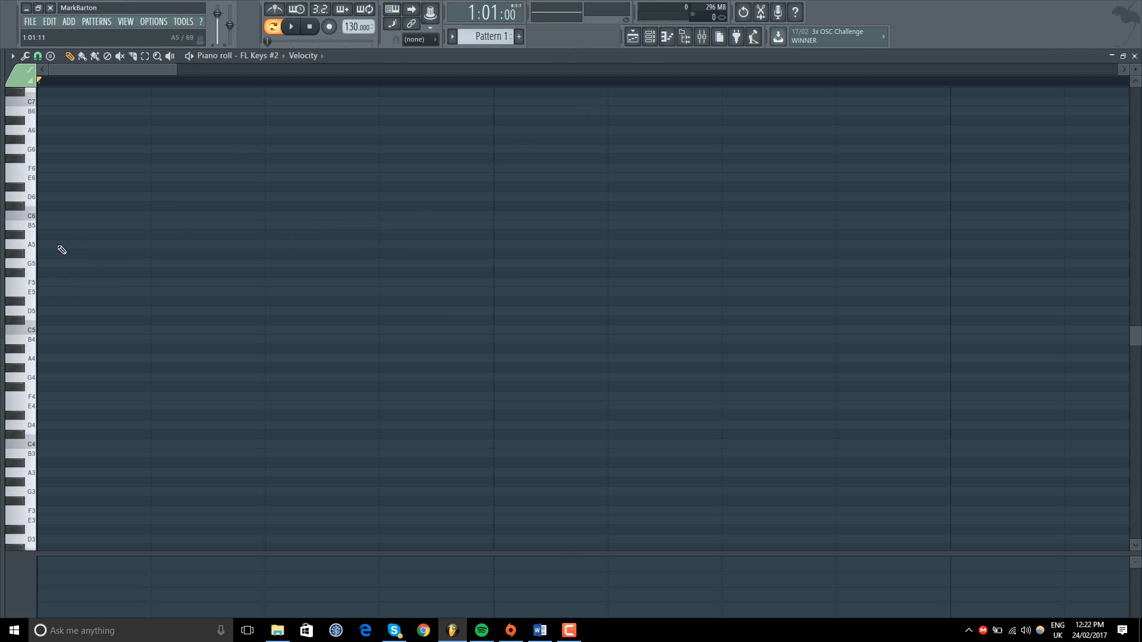
pyautogui.scroll(-1, 103, 242)
pyautogui.scroll(-1, 104, 242)
pyautogui.click(650, 37)
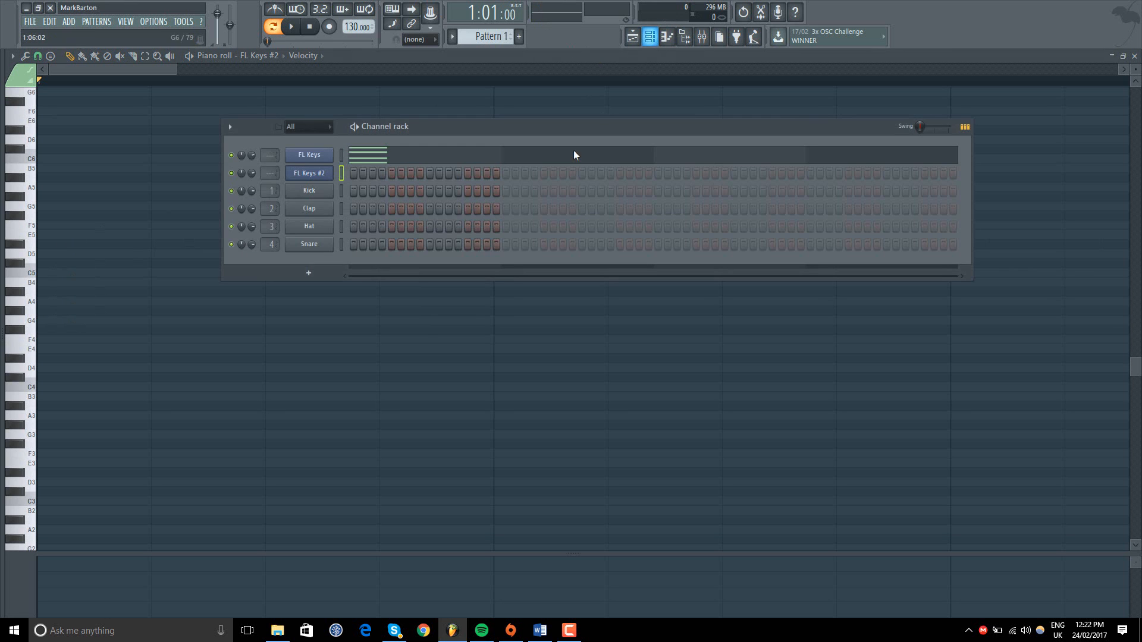
pyautogui.click(401, 163)
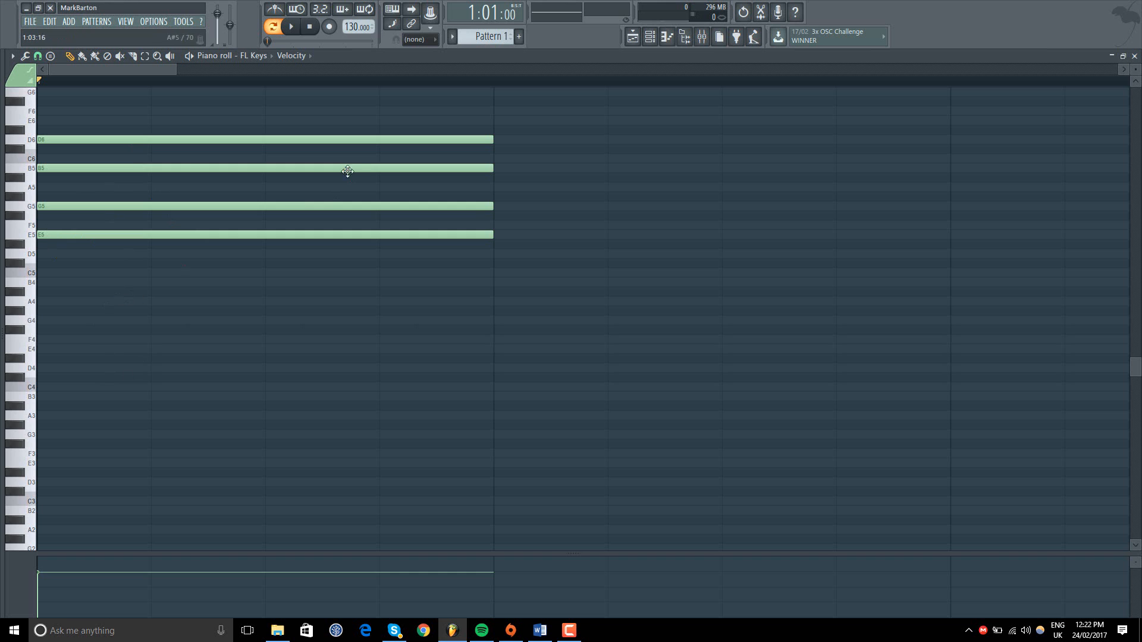
# Step: Turn on the Ghost channels helper and open the piano roll of FL Keys #2
pyautogui.click(12, 56)
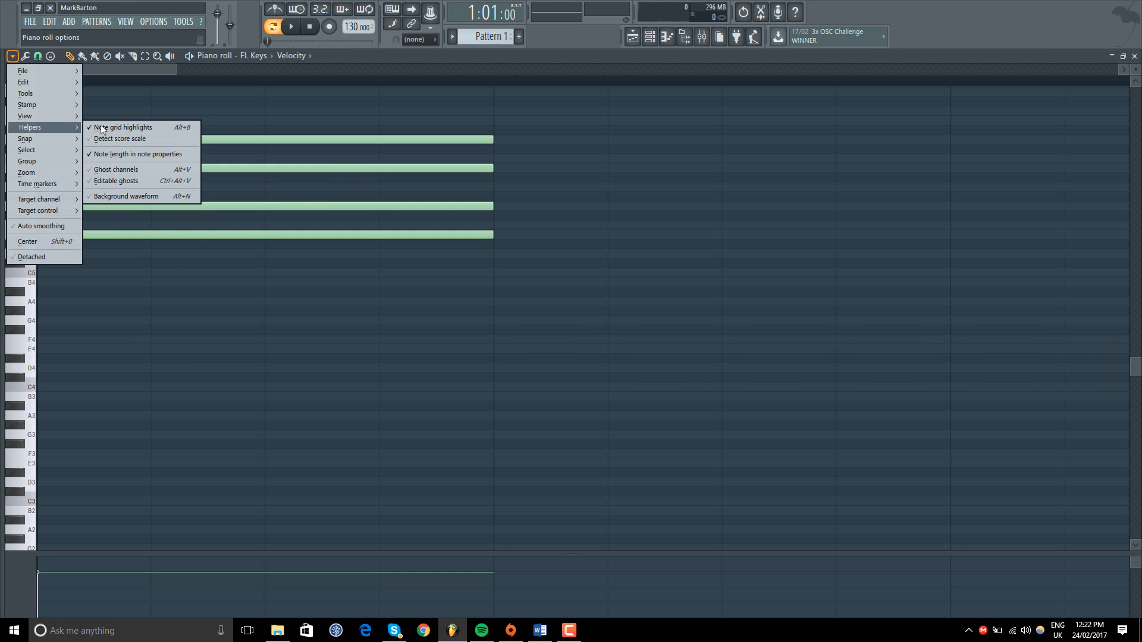
pyautogui.click(119, 165)
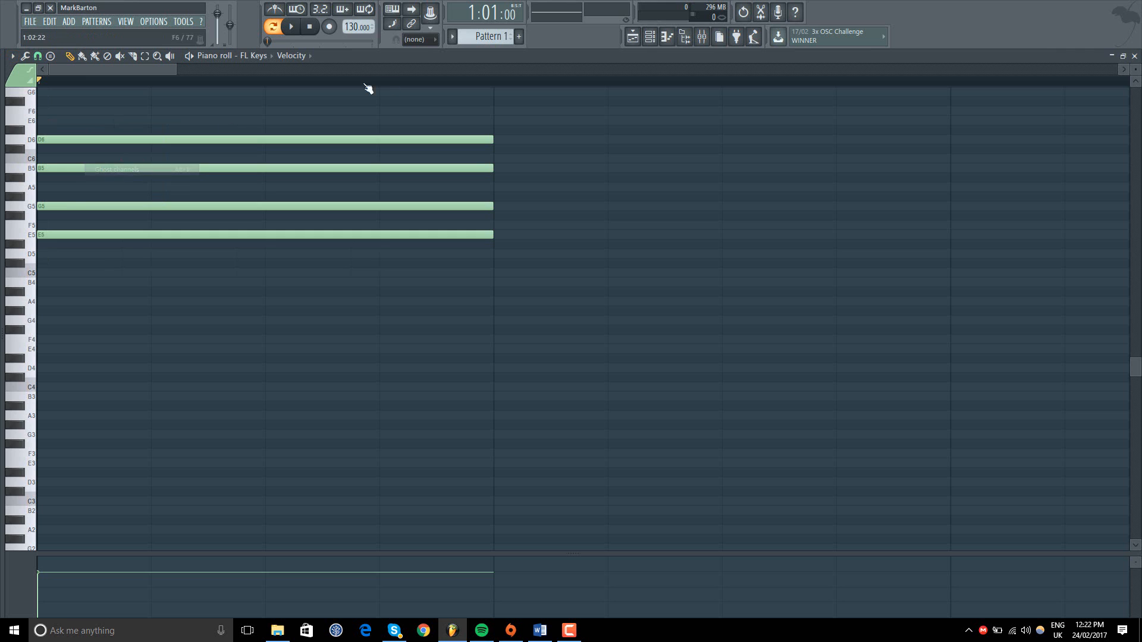
pyautogui.click(653, 37)
pyautogui.rightClick(316, 173)
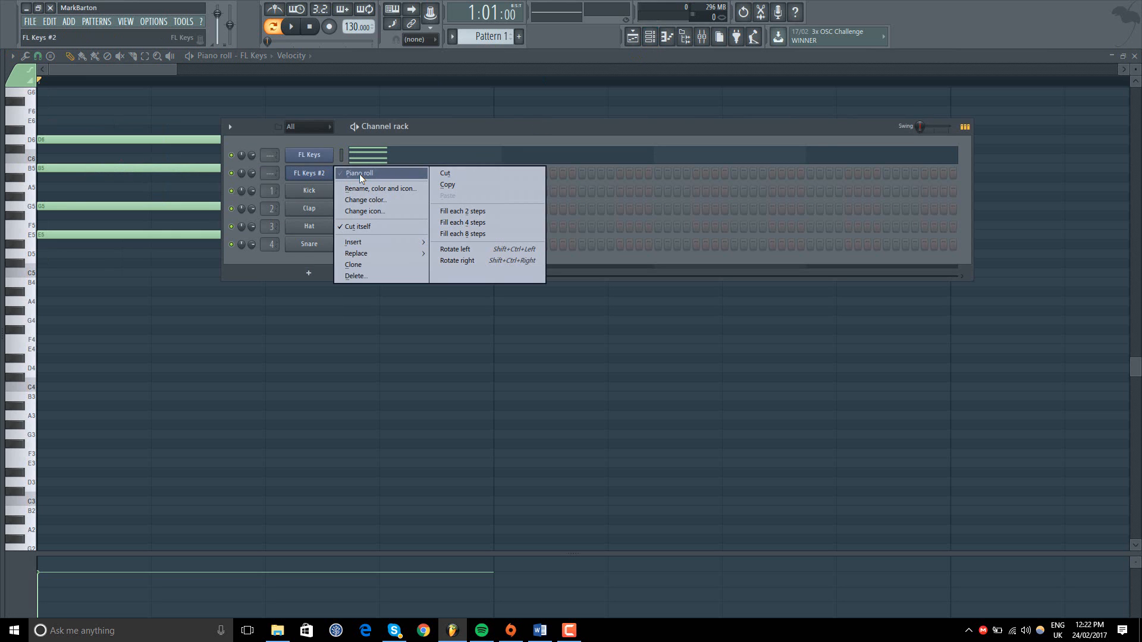
pyautogui.click(359, 174)
# Step: Draw one-bar notes on D6, B5, E5 and A4 in bar 1 of FL Keys #2, and play them briefly
pyautogui.click(147, 141)
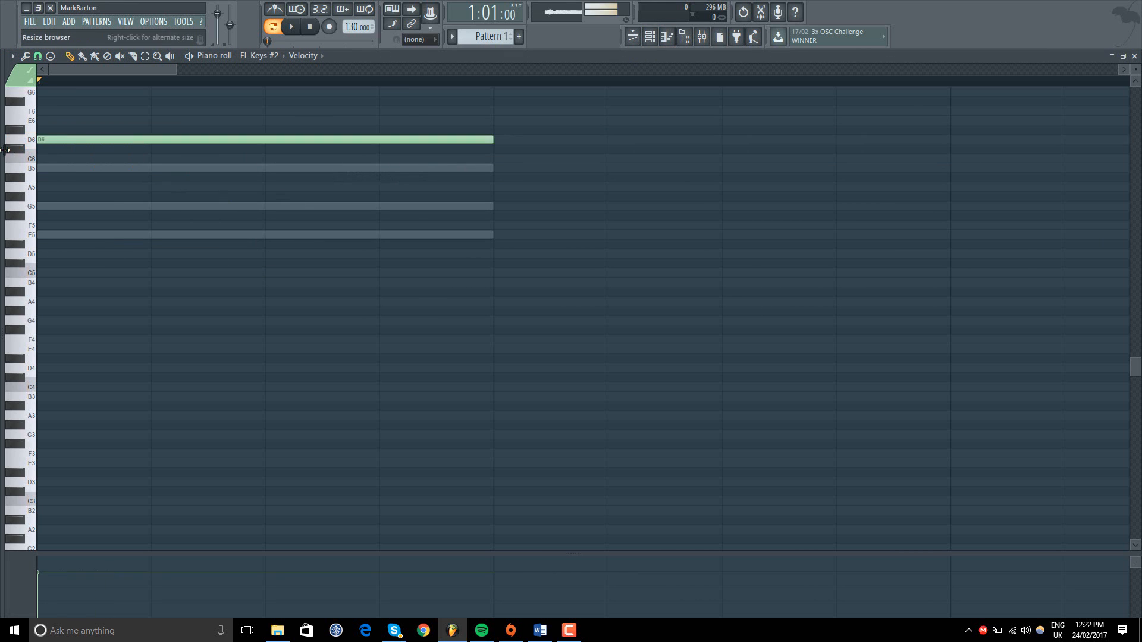
pyautogui.click(72, 168)
pyautogui.click(48, 235)
pyautogui.moveTo(41, 311); pyautogui.dragTo(41, 301)
pyautogui.click(299, 27)
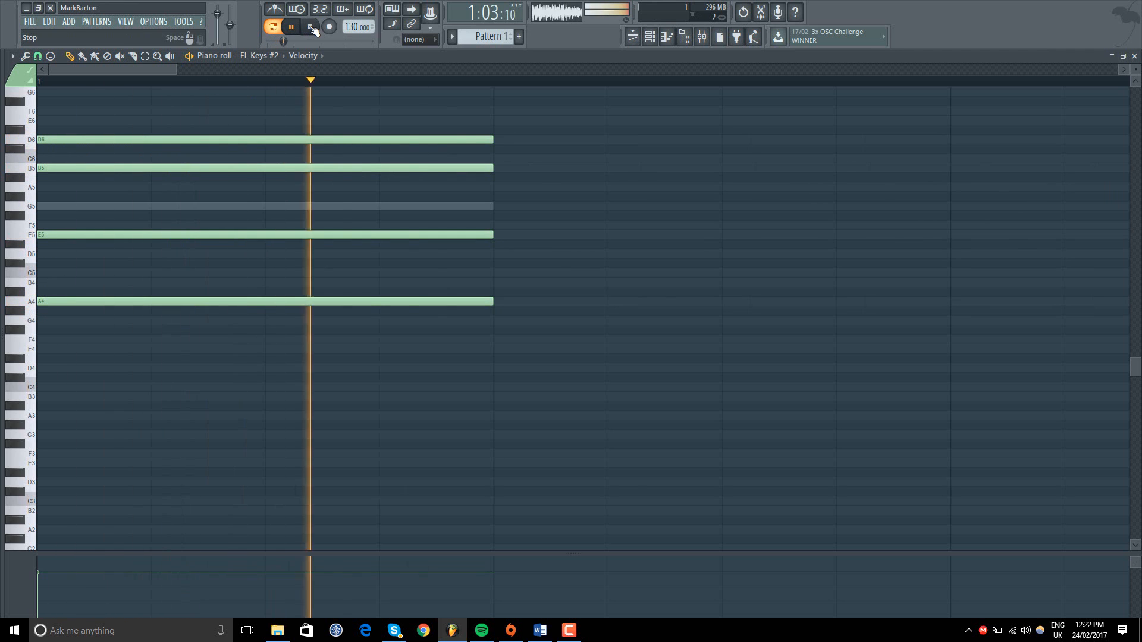
pyautogui.press('space')
# Step: Delete the FL Keys #2 channel from the channel rack and open the piano roll of FL Keys
pyautogui.click(650, 36)
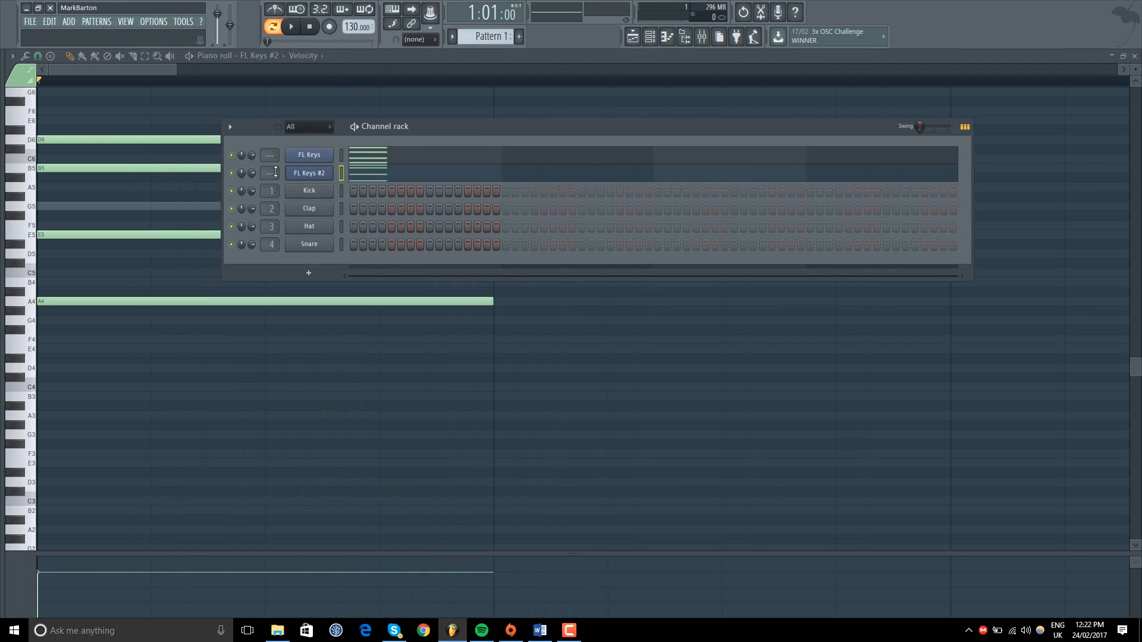
pyautogui.rightClick(309, 173)
pyautogui.click(377, 276)
pyautogui.click(630, 347)
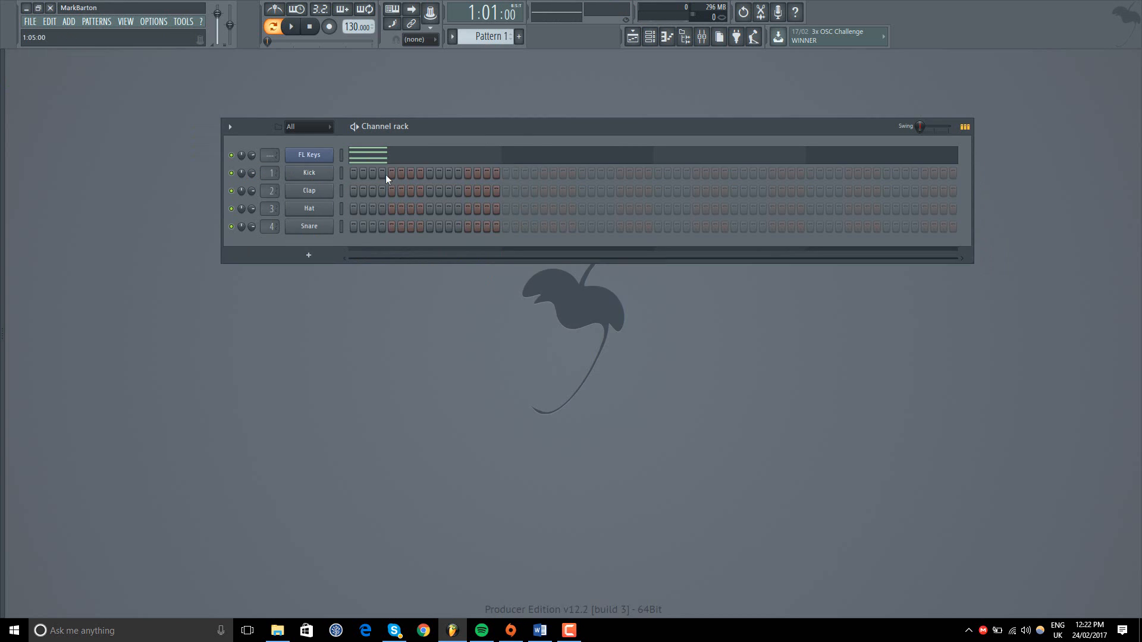
pyautogui.click(381, 155)
# Step: Enlarge the velocity lane below the notes, then compare playback of the chord before and after lowering its velocity
pyautogui.moveTo(153, 554); pyautogui.dragTo(137, 320)
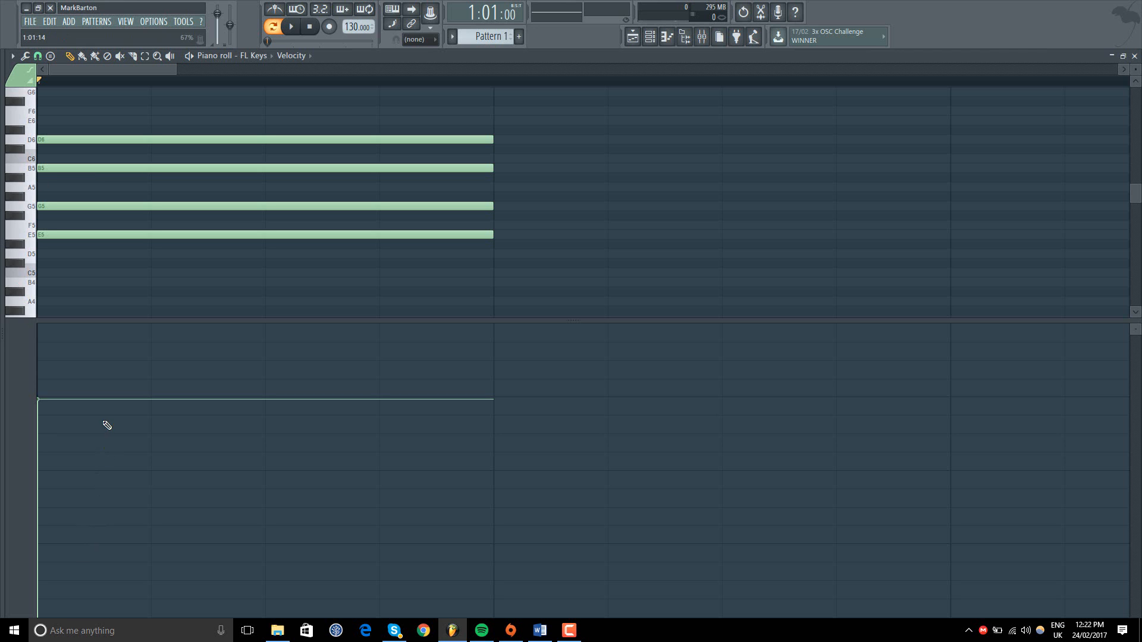
pyautogui.click(295, 25)
pyautogui.click(309, 27)
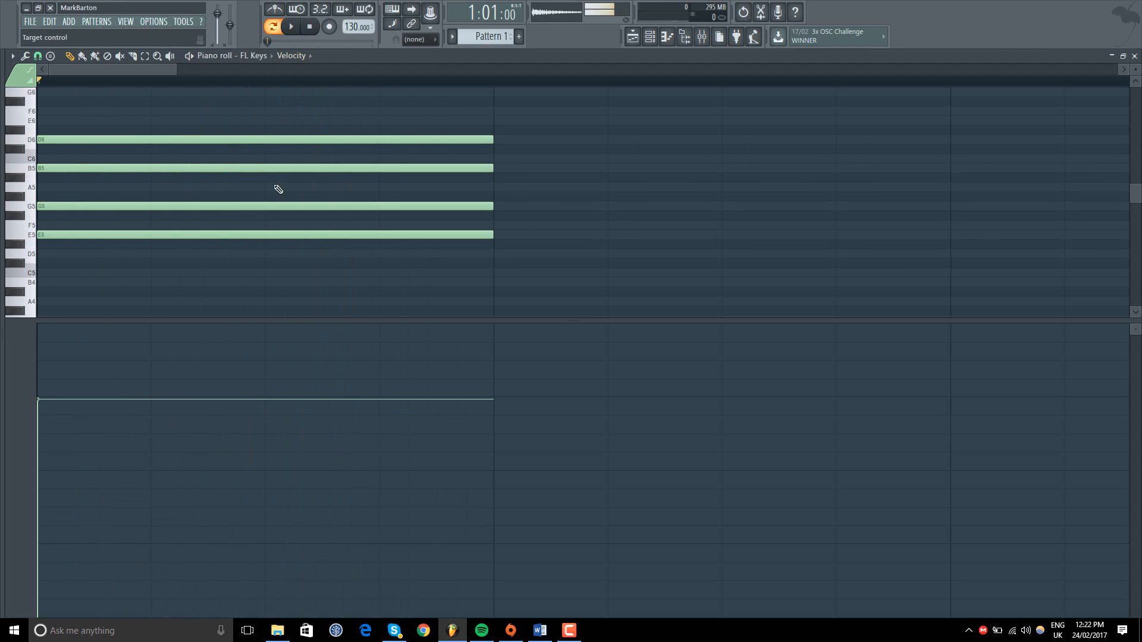
pyautogui.moveTo(66, 439); pyautogui.dragTo(56, 525)
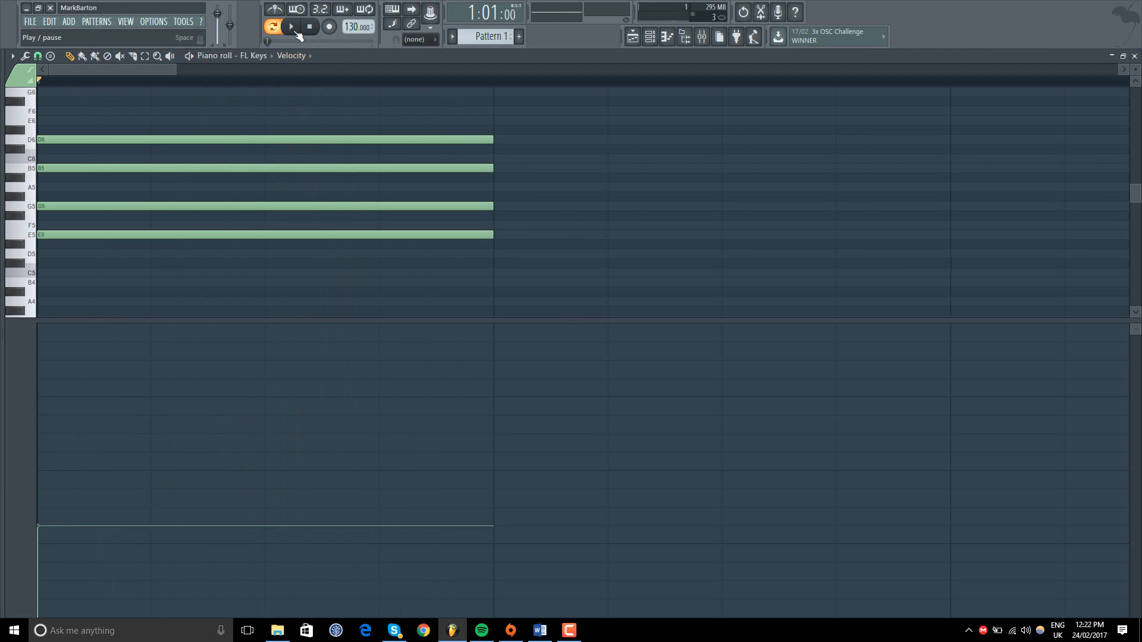
pyautogui.click(296, 30)
pyautogui.click(310, 27)
# Step: Raise the chord's velocity to maximum, play it briefly, and bring the velocity down to about the middle
pyautogui.moveTo(97, 359); pyautogui.dragTo(262, 92)
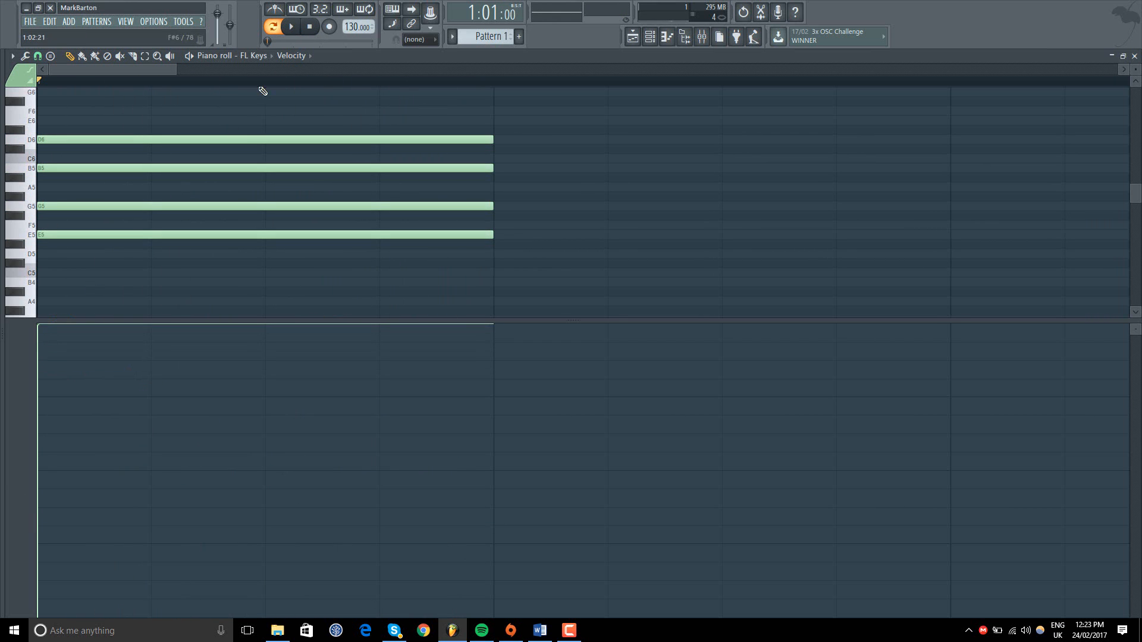
pyautogui.click(292, 27)
pyautogui.press('space')
pyautogui.moveTo(45, 399); pyautogui.dragTo(43, 464)
# Step: Show Note pan in the control lane, pan the whole chord fully right, and play it briefly
pyautogui.click(24, 402)
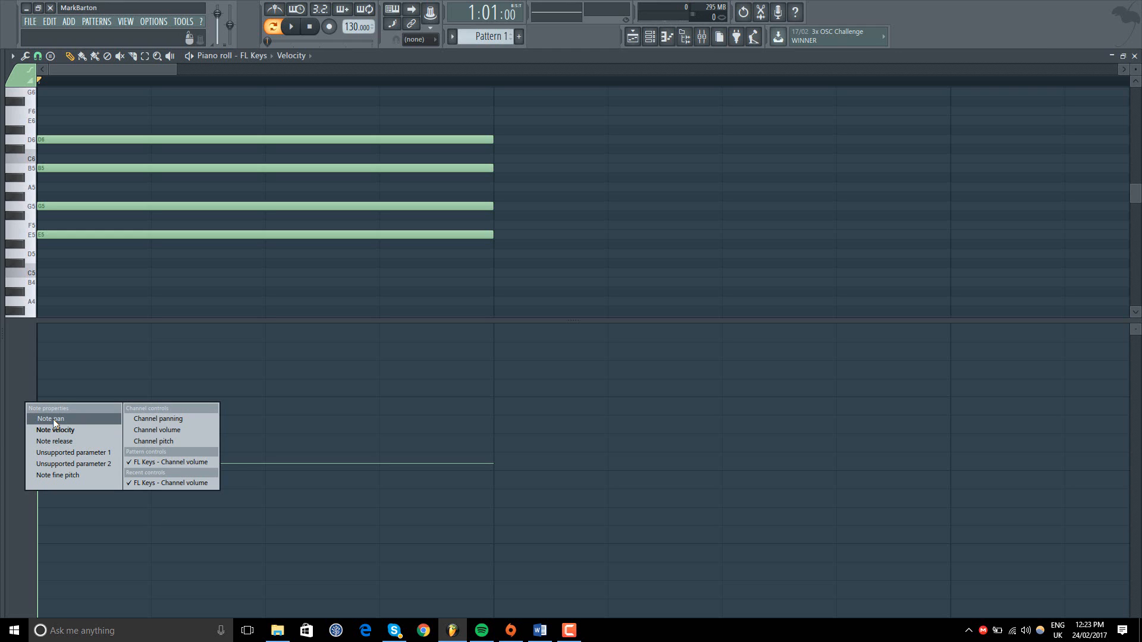
pyautogui.click(53, 419)
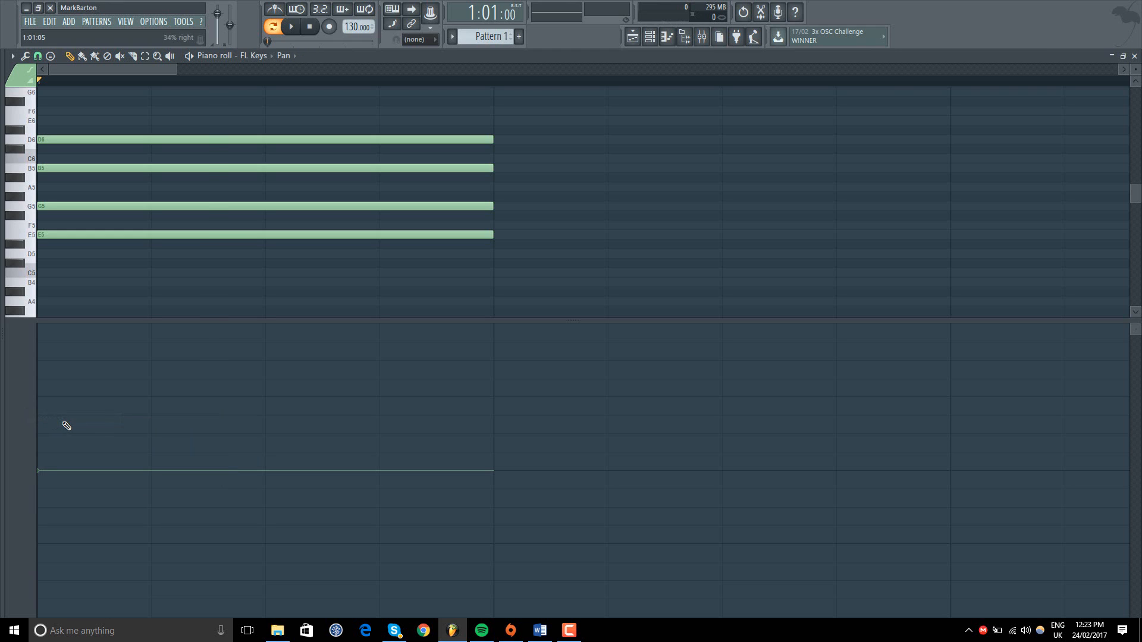
pyautogui.moveTo(55, 385); pyautogui.dragTo(283, 89)
pyautogui.click(290, 29)
pyautogui.click(309, 27)
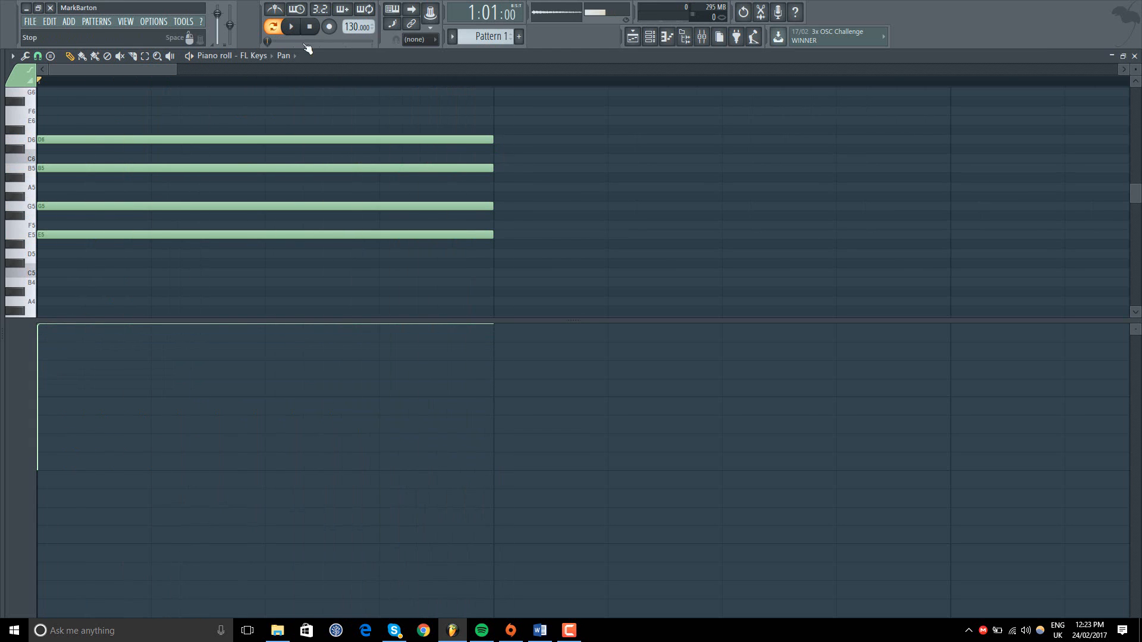
# Step: Pan the whole chord fully left, play it briefly, and return the pan to centre
pyautogui.moveTo(50, 429); pyautogui.dragTo(26, 634)
pyautogui.click(291, 27)
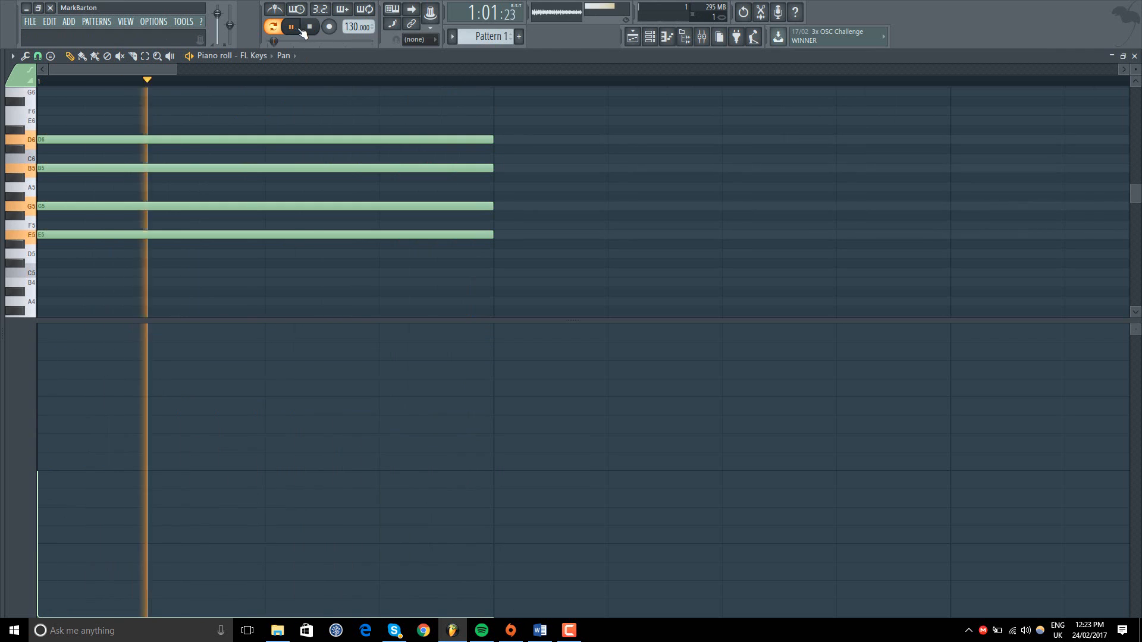
pyautogui.click(310, 27)
pyautogui.moveTo(40, 494); pyautogui.dragTo(38, 471)
# Step: Pan only the E5 note partly left and only the D6 note fully right, and play the chord briefly
pyautogui.click(173, 235)
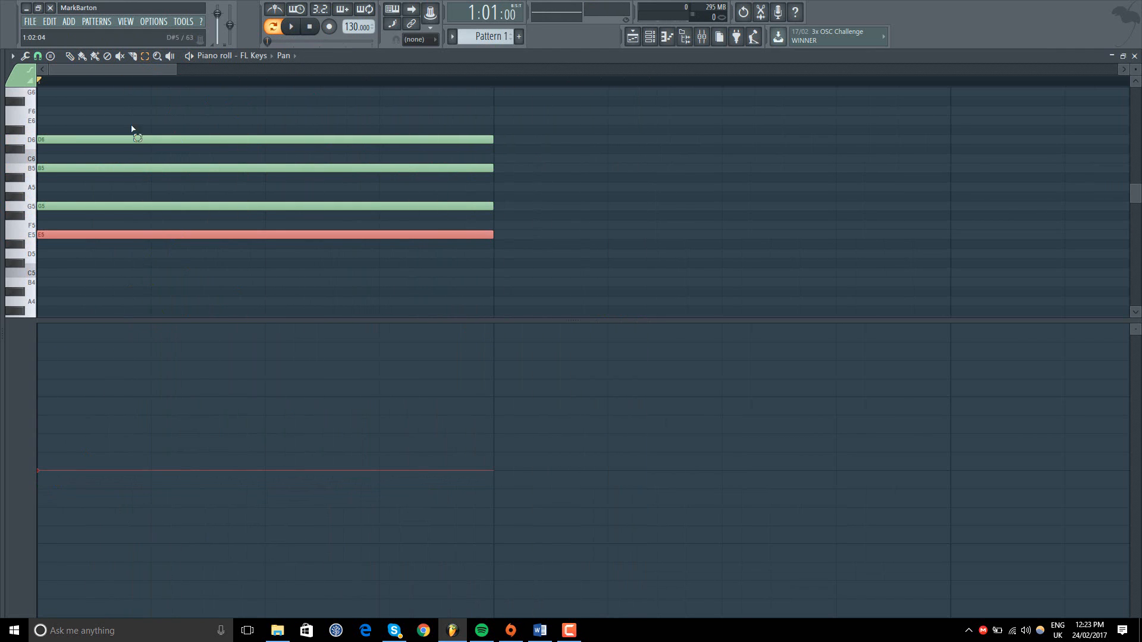
pyautogui.moveTo(84, 466); pyautogui.dragTo(66, 567)
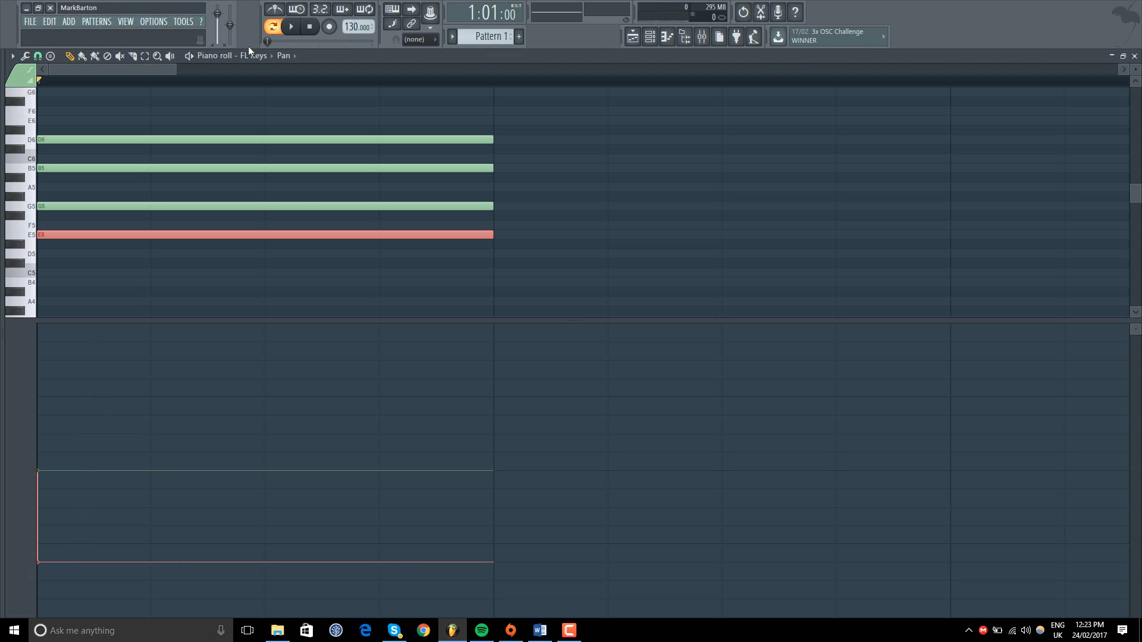
pyautogui.moveTo(180, 109); pyautogui.dragTo(145, 149)
pyautogui.click(68, 55)
pyautogui.moveTo(71, 346); pyautogui.dragTo(58, 322)
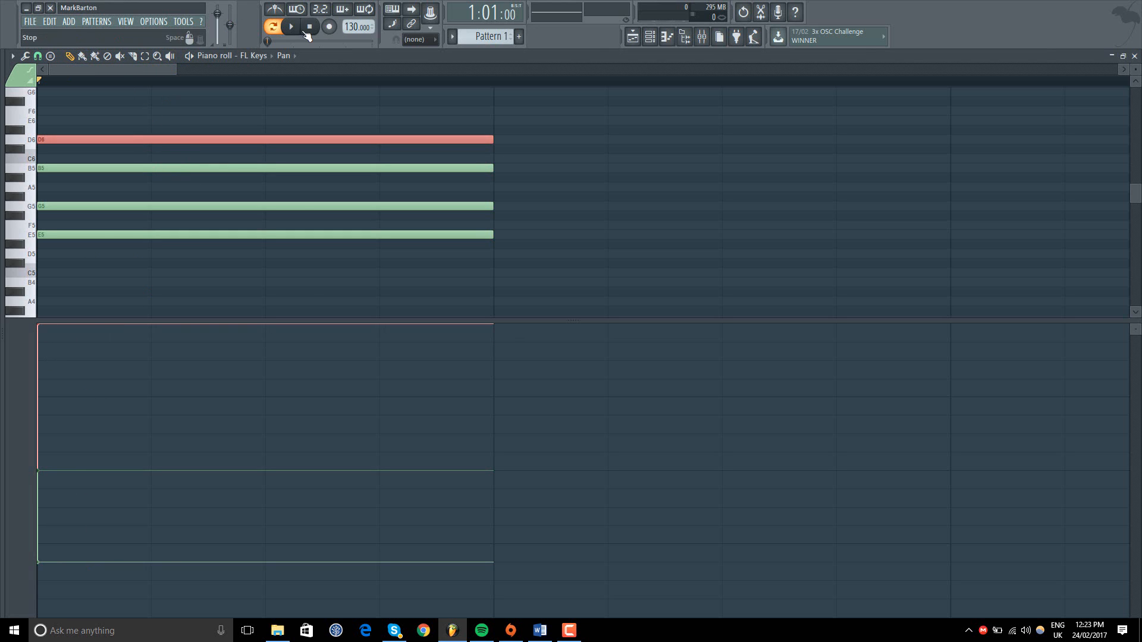
pyautogui.click(294, 27)
pyautogui.click(311, 28)
# Step: Show Note velocity in the control lane again and raise the velocity of only the selected D6 note
pyautogui.click(6, 366)
pyautogui.click(33, 398)
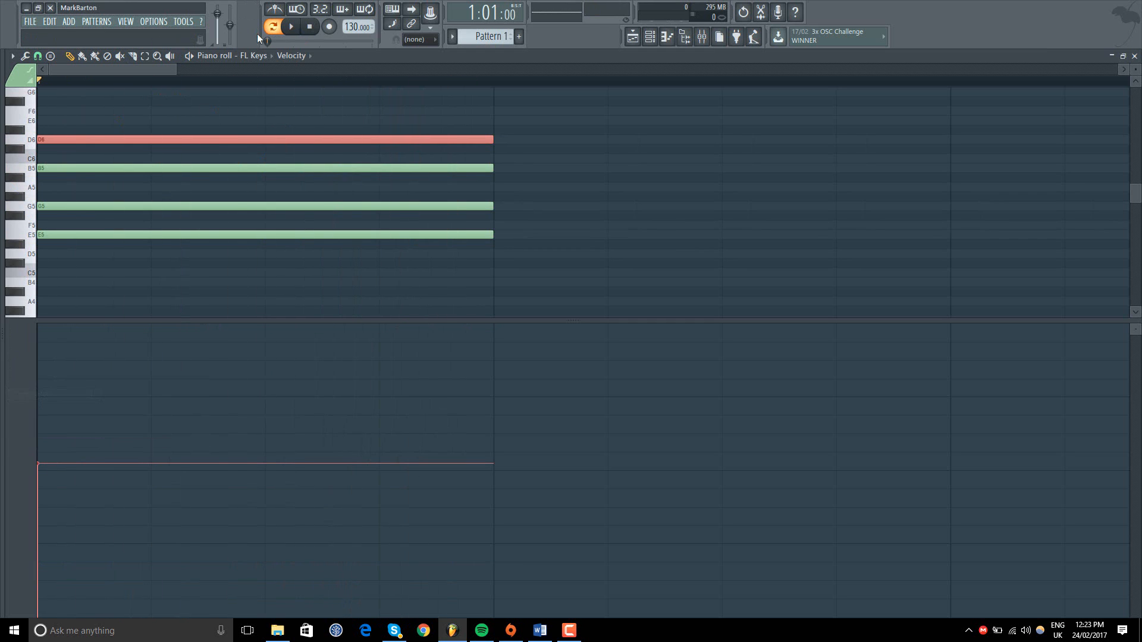
pyautogui.click(145, 57)
pyautogui.click(63, 387)
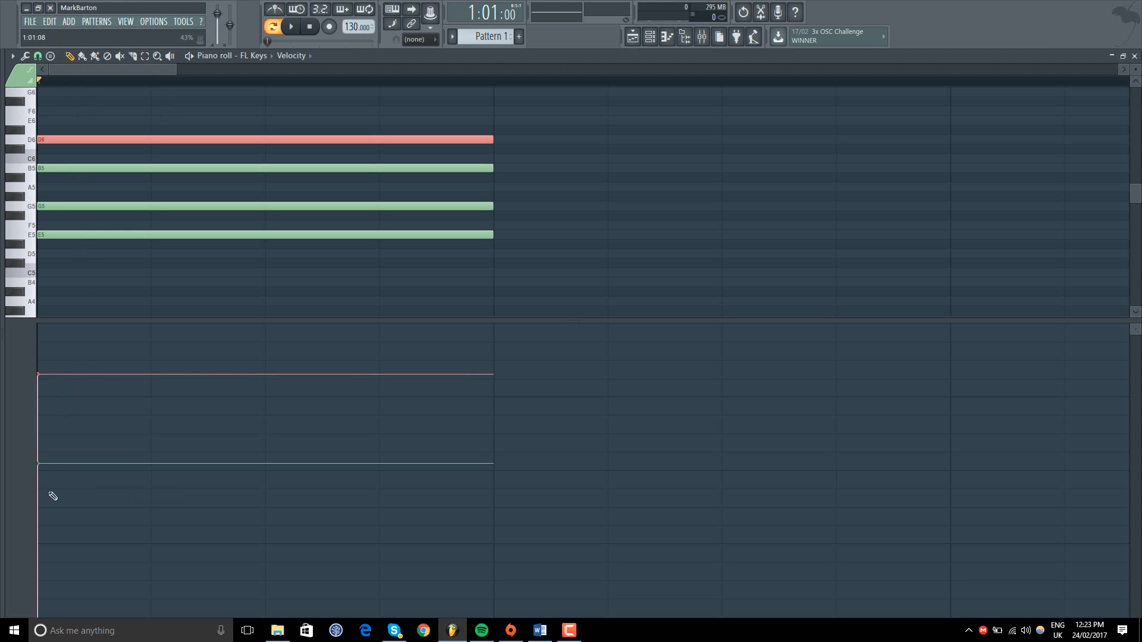
# Step: Show Channel panning in the control lane, shrink the piano roll window, and place the channel rack beside it
pyautogui.click(29, 381)
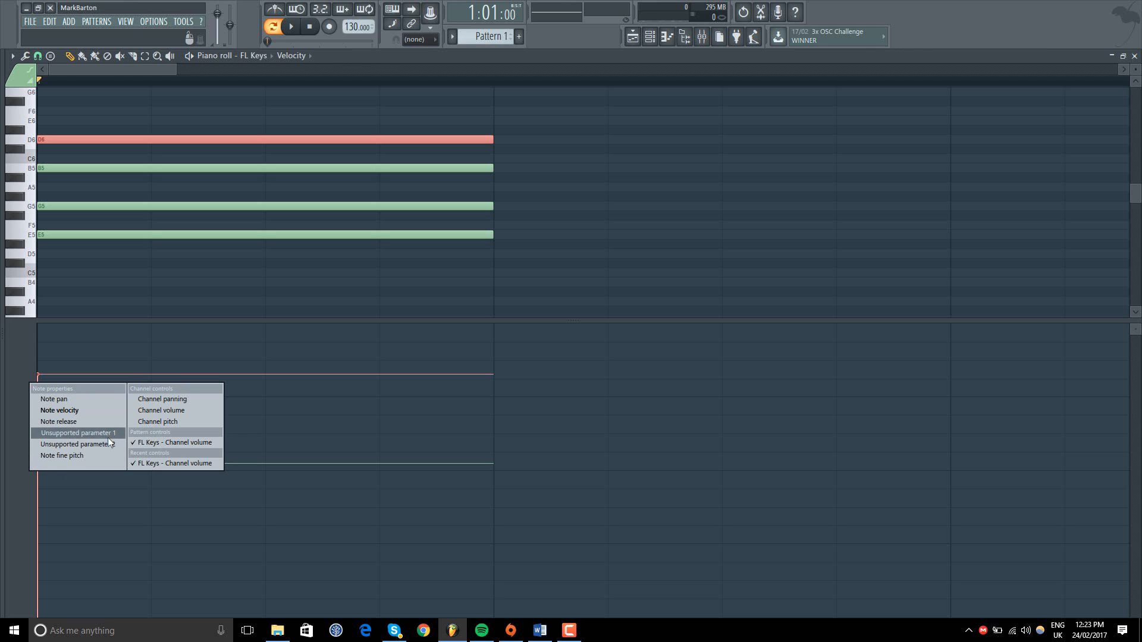
pyautogui.click(178, 399)
pyautogui.click(1123, 55)
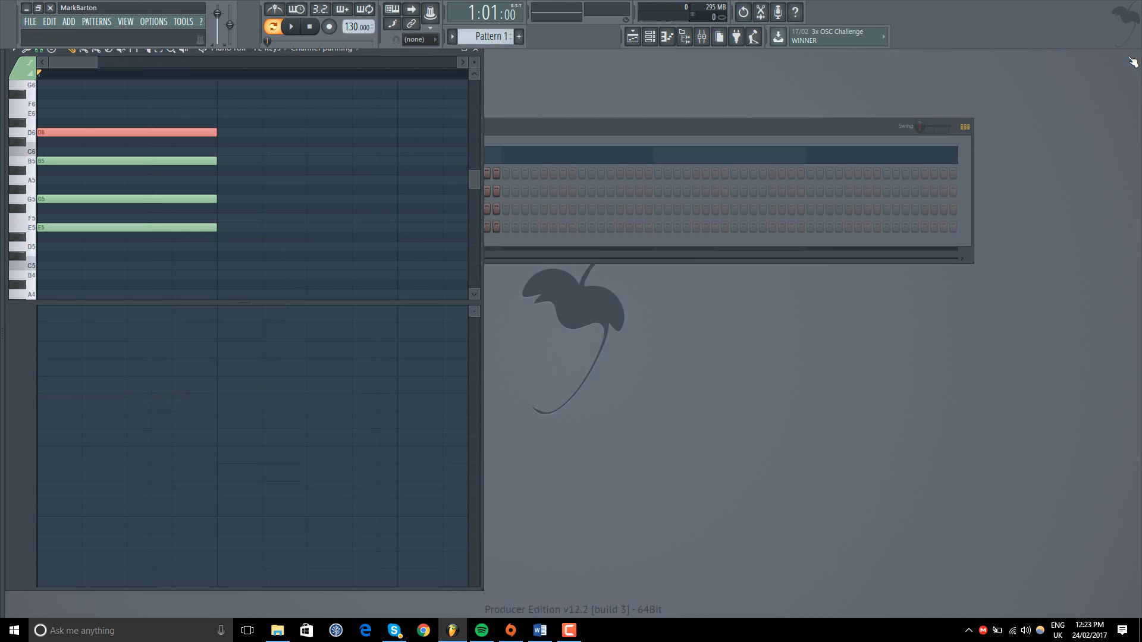
pyautogui.moveTo(561, 124); pyautogui.dragTo(804, 128)
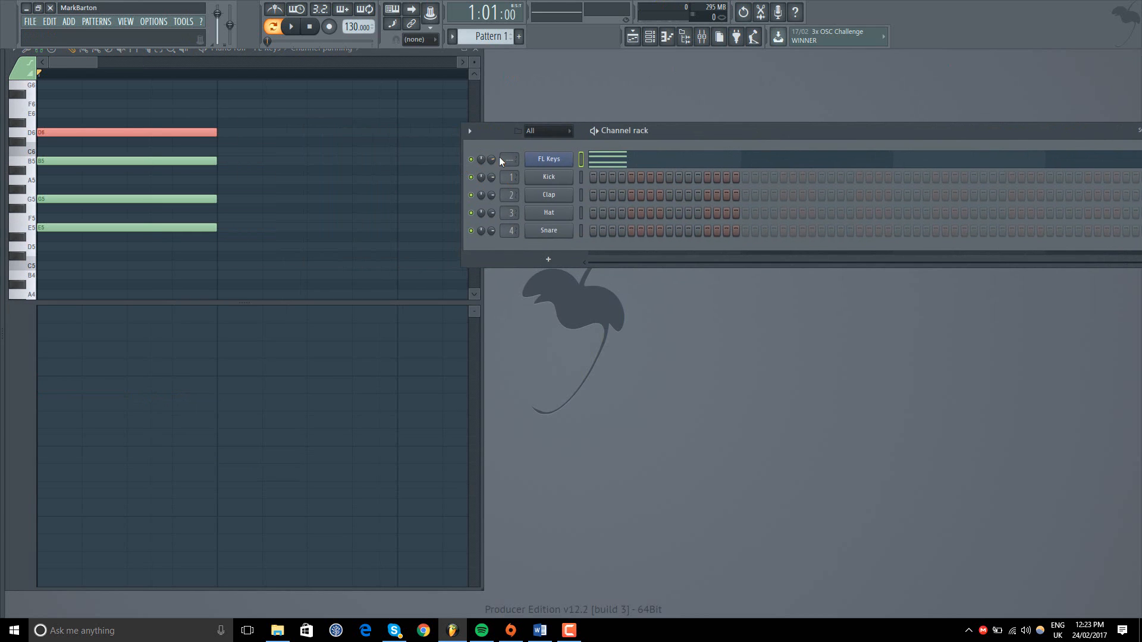
# Step: Draw channel panning sliding from centre to fully left over the chord's length, play it briefly, and flatten the panning back to centre
pyautogui.moveTo(52, 382)
pyautogui.mouseDown()
pyautogui.moveTo(43, 382)
pyautogui.moveTo(113, 452)
pyautogui.moveTo(102, 480)
pyautogui.moveTo(51, 453)
pyautogui.mouseUp()
pyautogui.moveTo(720, 125); pyautogui.dragTo(767, 118)
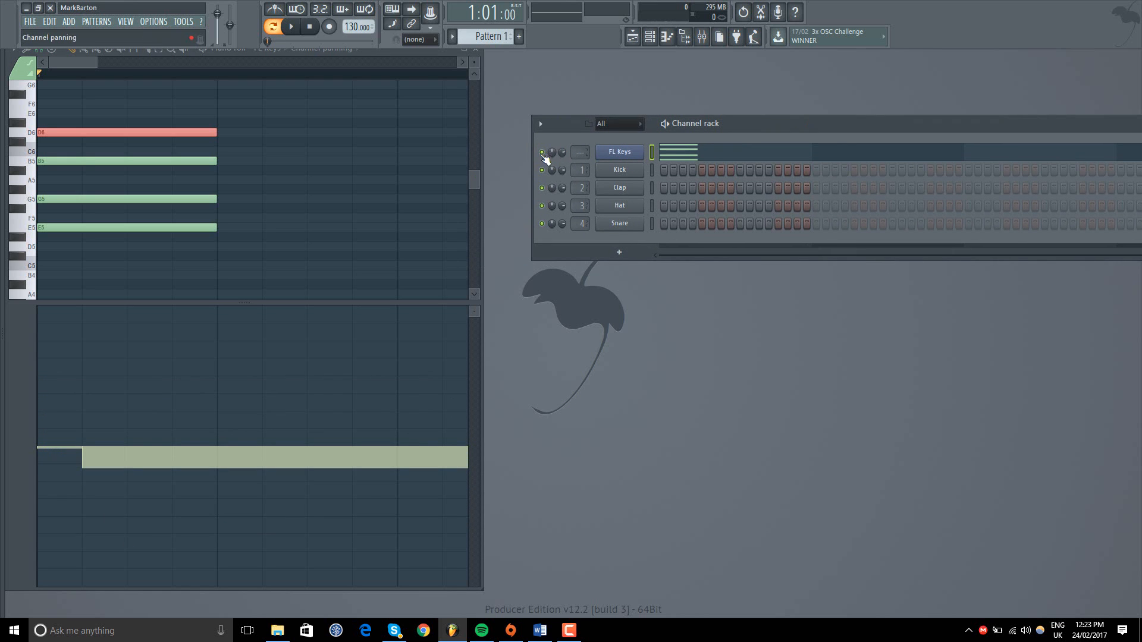
pyautogui.moveTo(47, 454)
pyautogui.mouseDown()
pyautogui.moveTo(77, 467)
pyautogui.moveTo(219, 621)
pyautogui.mouseUp()
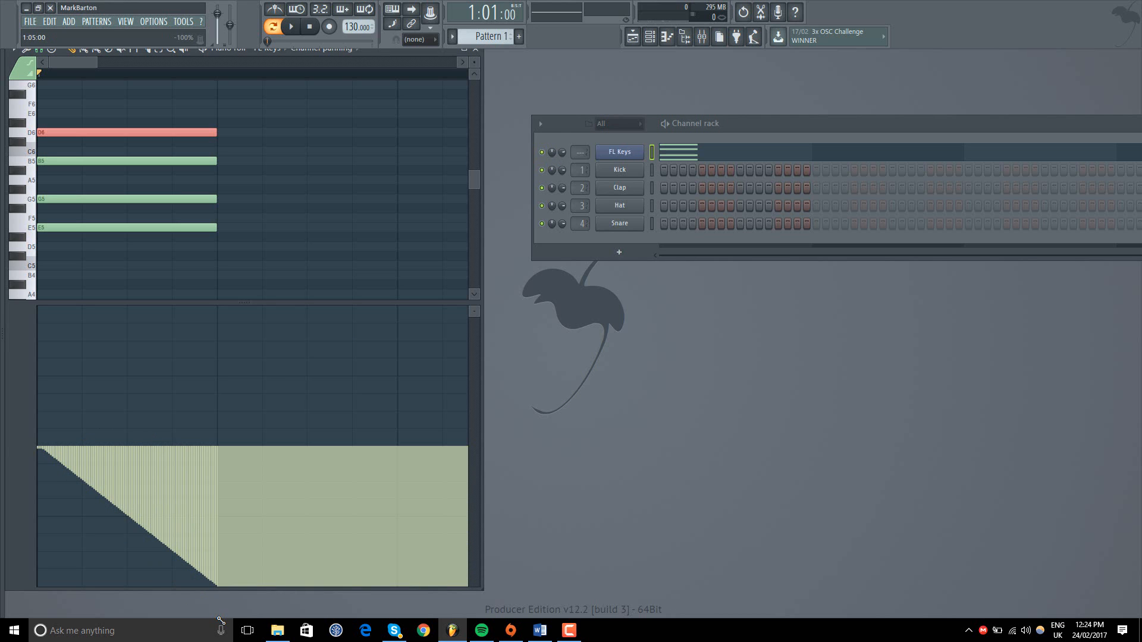
pyautogui.click(291, 26)
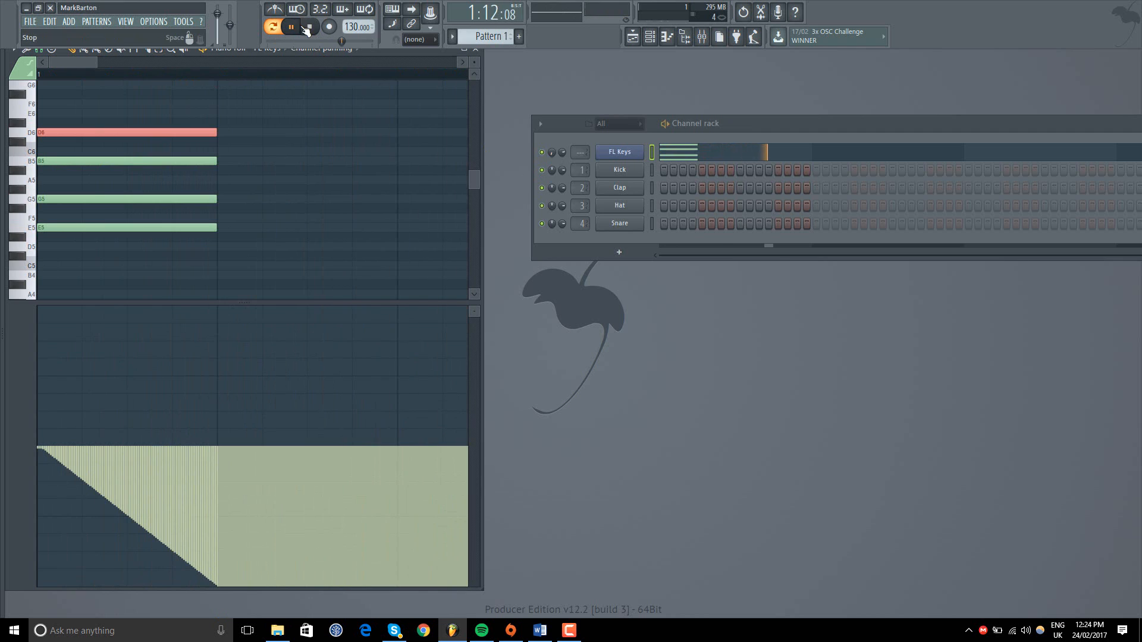
pyautogui.press('space')
pyautogui.moveTo(45, 447)
pyautogui.mouseDown()
pyautogui.moveTo(218, 450)
pyautogui.moveTo(33, 448)
pyautogui.mouseUp()
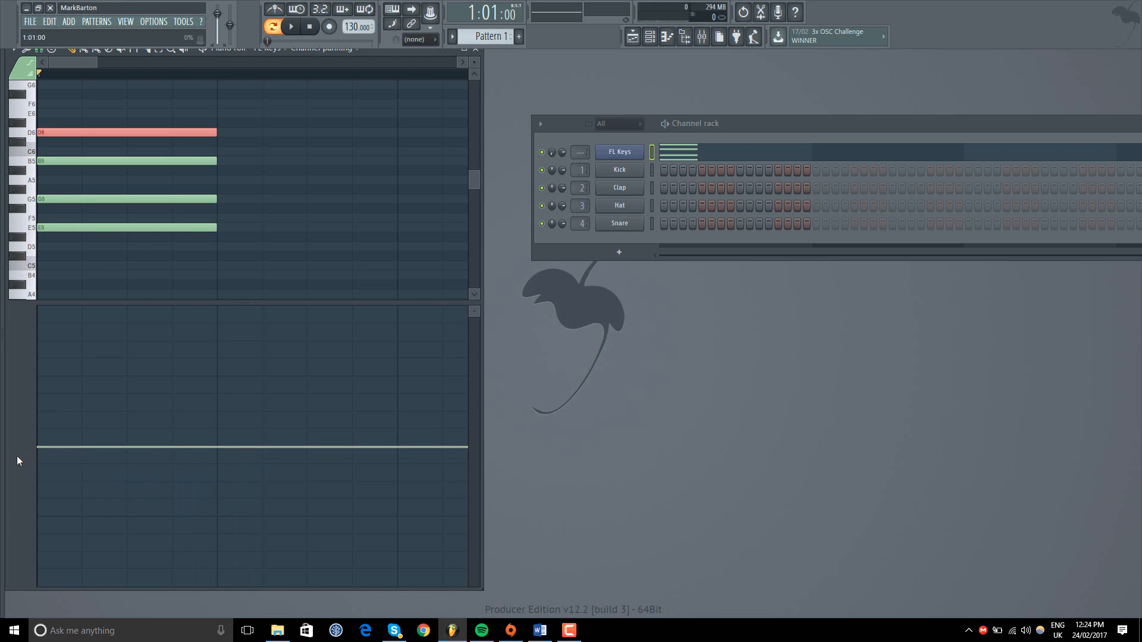
# Step: Show Channel pitch in the control lane, draw a steep upward pitch ramp over the chord's length, and play it briefly
pyautogui.click(16, 455)
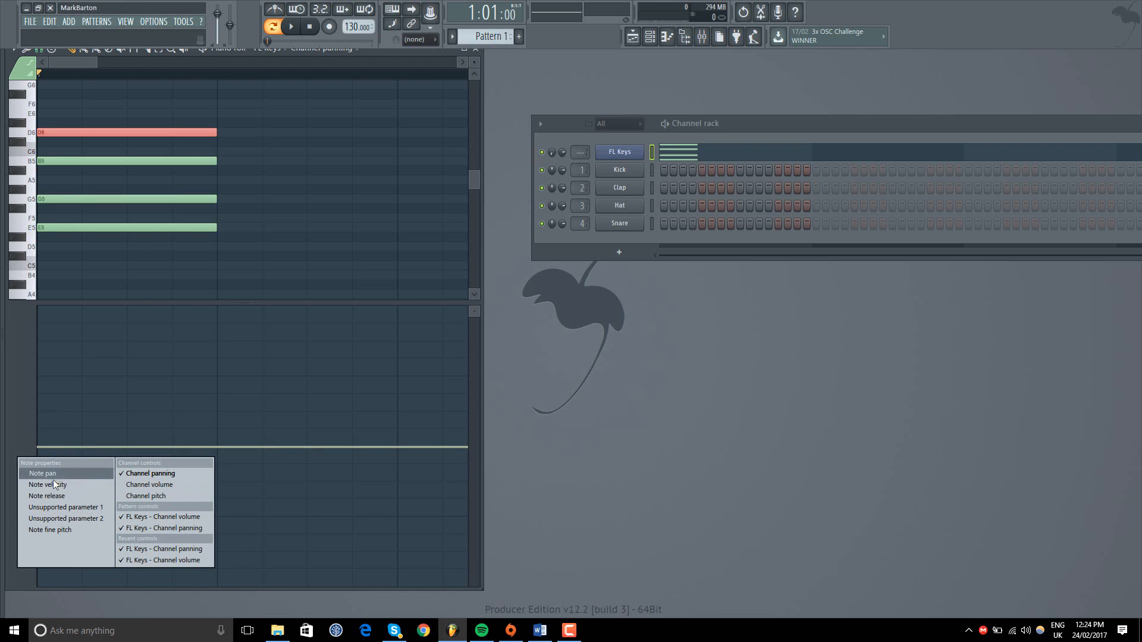
pyautogui.click(146, 496)
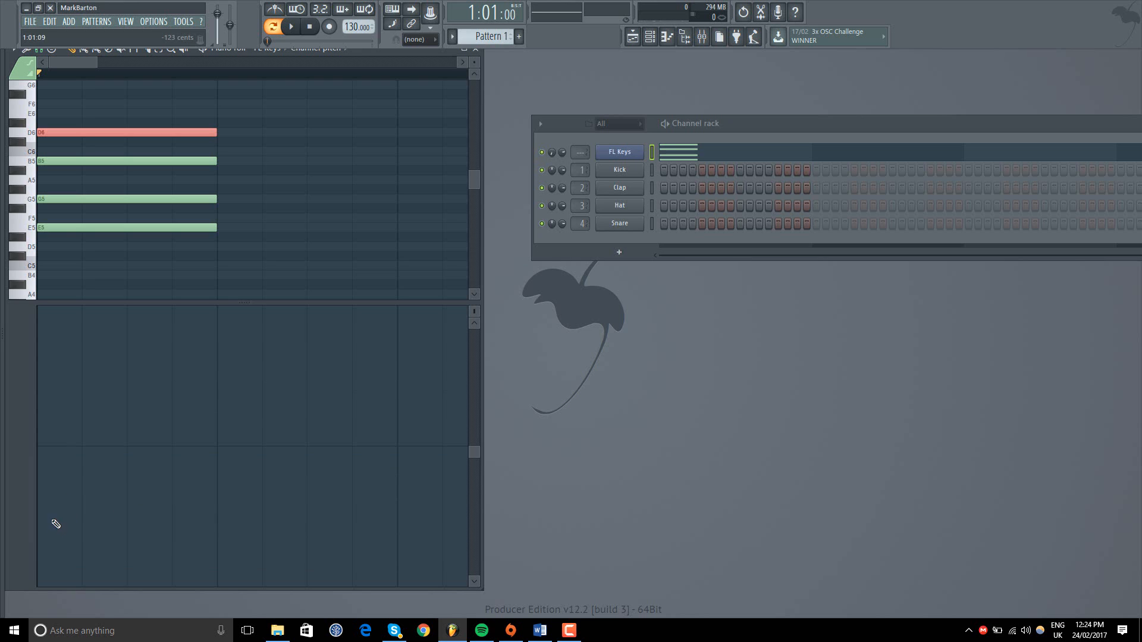
pyautogui.moveTo(56, 524); pyautogui.dragTo(60, 506)
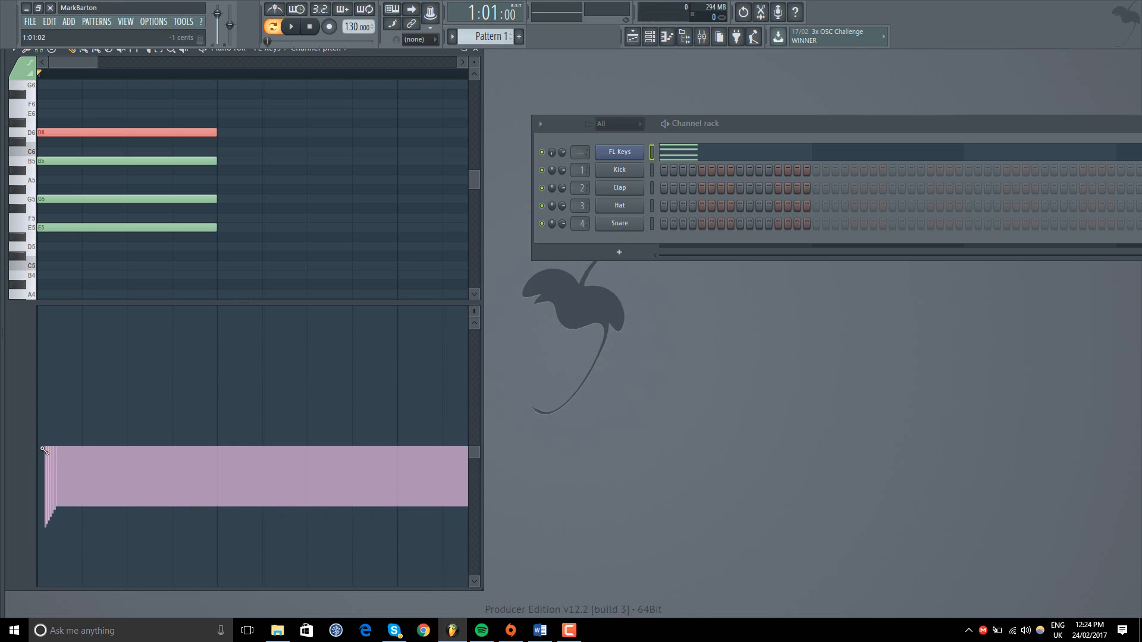
pyautogui.moveTo(44, 450)
pyautogui.mouseDown()
pyautogui.moveTo(141, 331)
pyautogui.moveTo(222, 268)
pyautogui.moveTo(179, 411)
pyautogui.mouseUp()
pyautogui.click(291, 26)
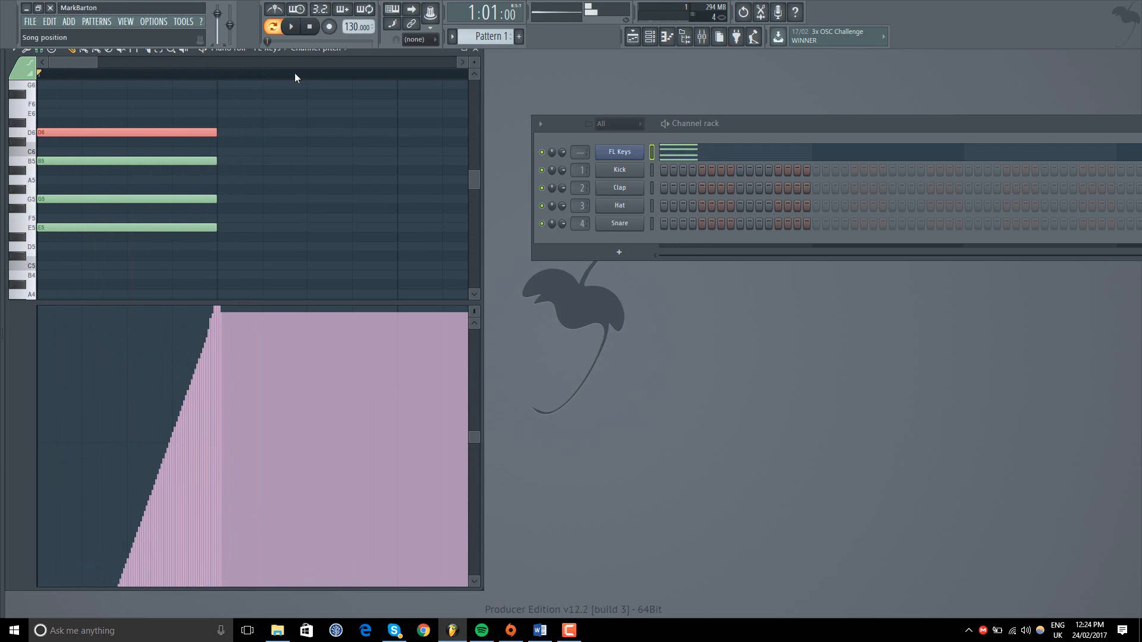
# Step: Flatten the drawn channel pitch ramp into a nearly level line across the pattern
pyautogui.scroll(-4, 228, 346)
pyautogui.scroll(4, 227, 345)
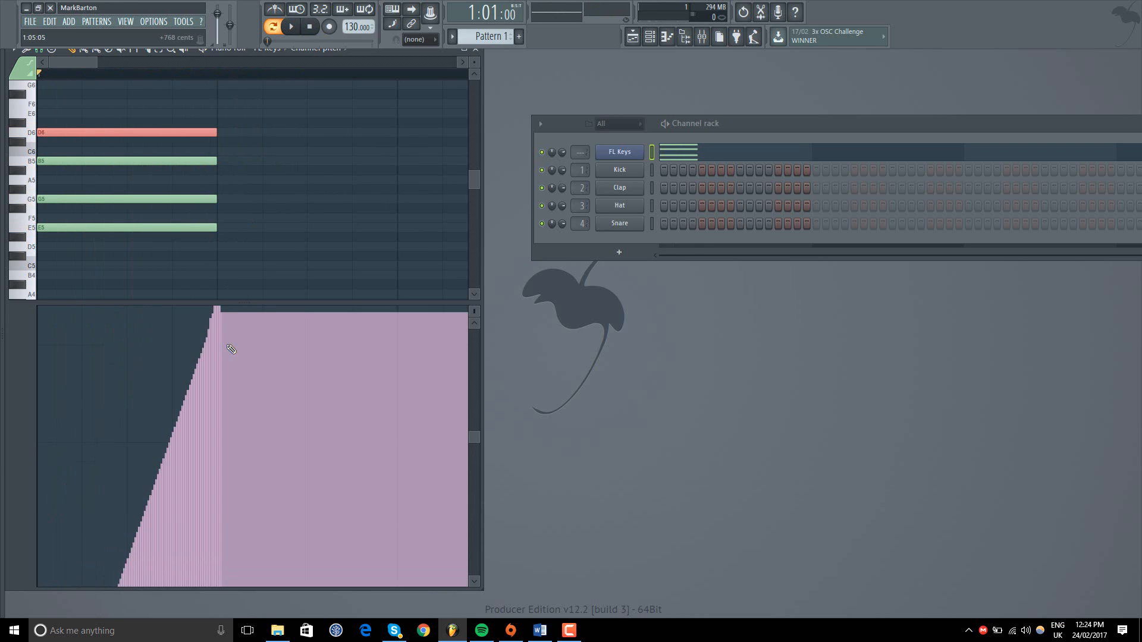
pyautogui.scroll(-2, 228, 346)
pyautogui.moveTo(221, 532)
pyautogui.mouseDown()
pyautogui.moveTo(72, 528)
pyautogui.moveTo(194, 528)
pyautogui.mouseUp()
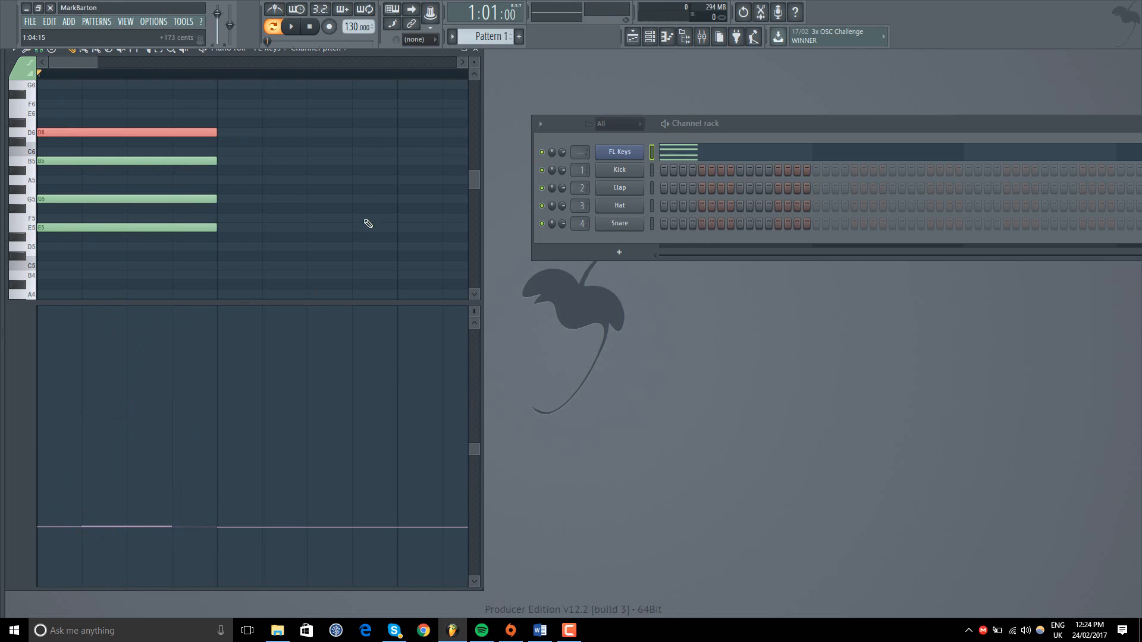
# Step: Close the piano roll and move the channel rack back to the upper part of the workspace
pyautogui.click(475, 49)
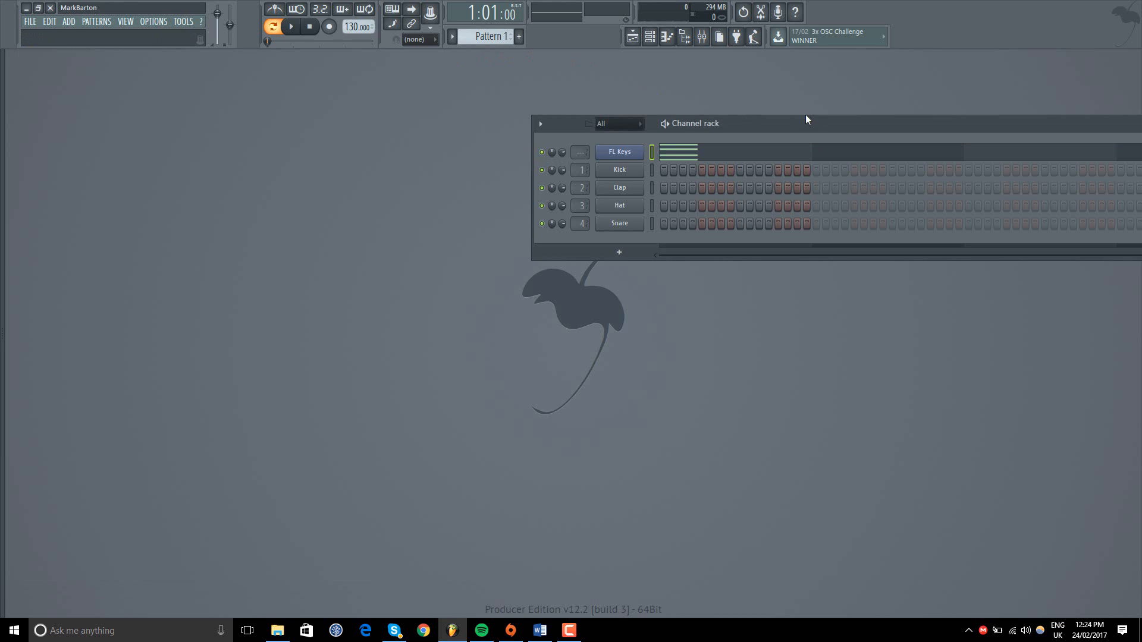
pyautogui.moveTo(806, 119); pyautogui.dragTo(343, 87)
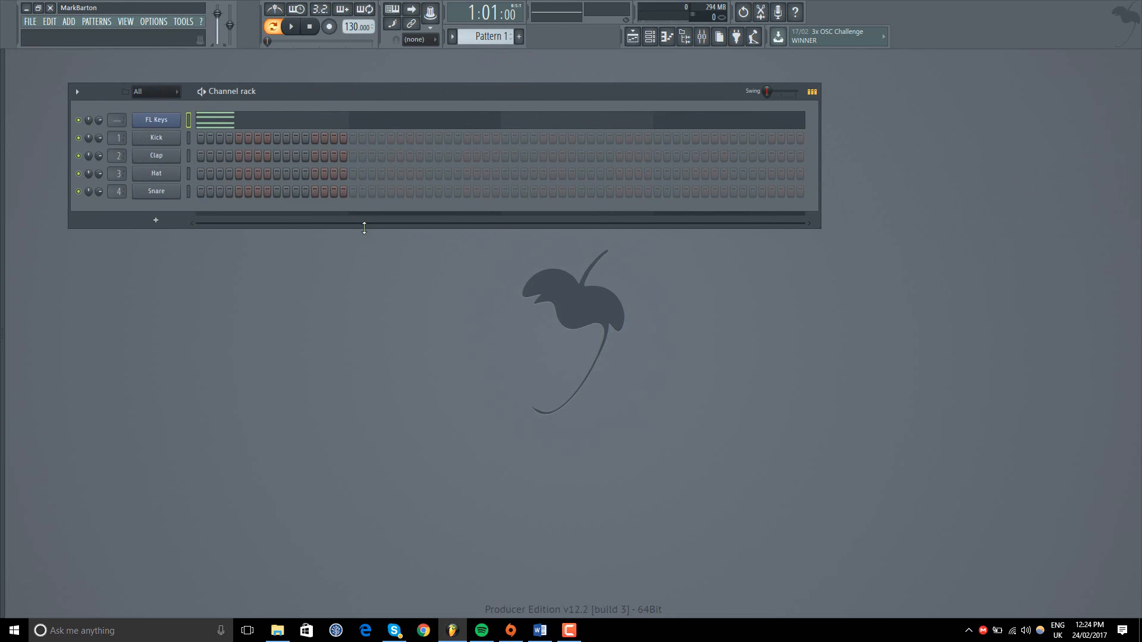